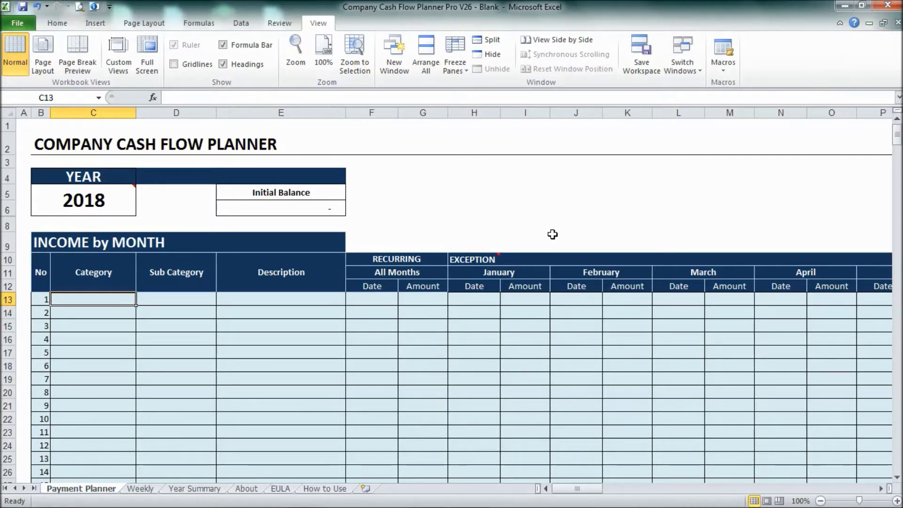
scroll(559, 231, down, 2)
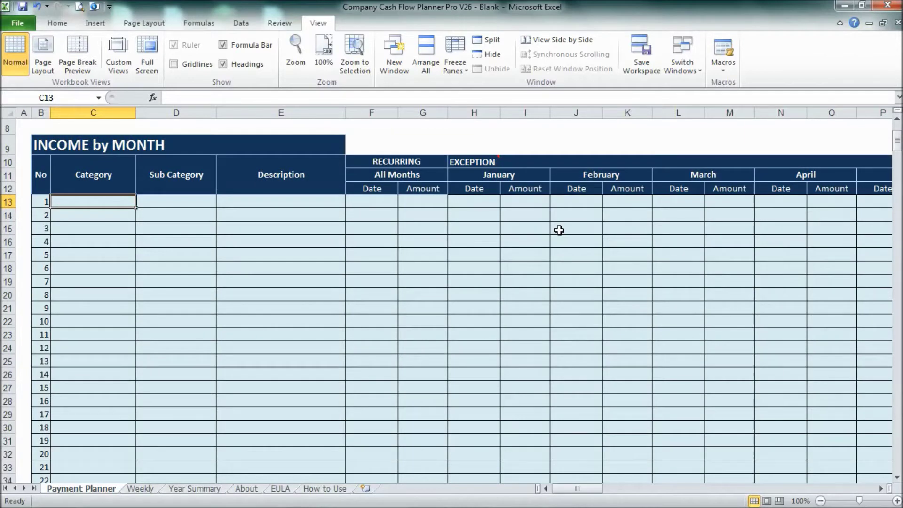
scroll(559, 229, up, 2)
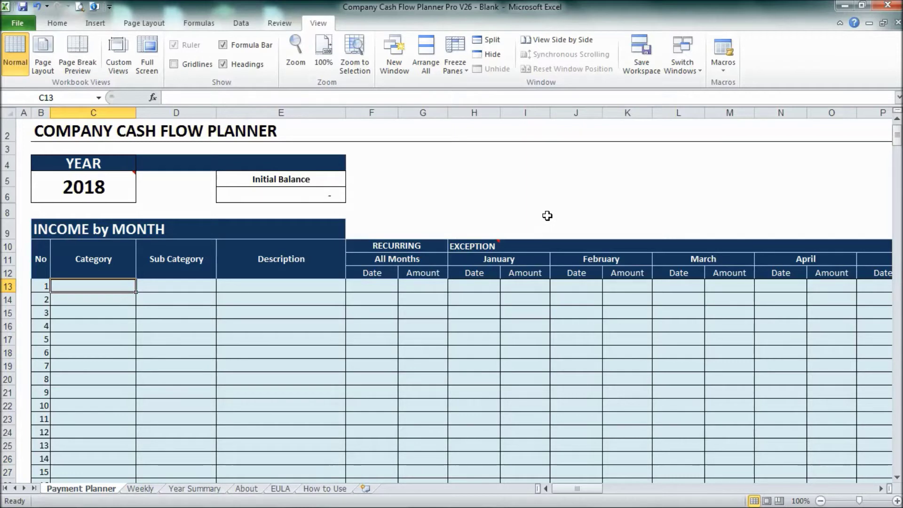
scroll(550, 214, down, 1)
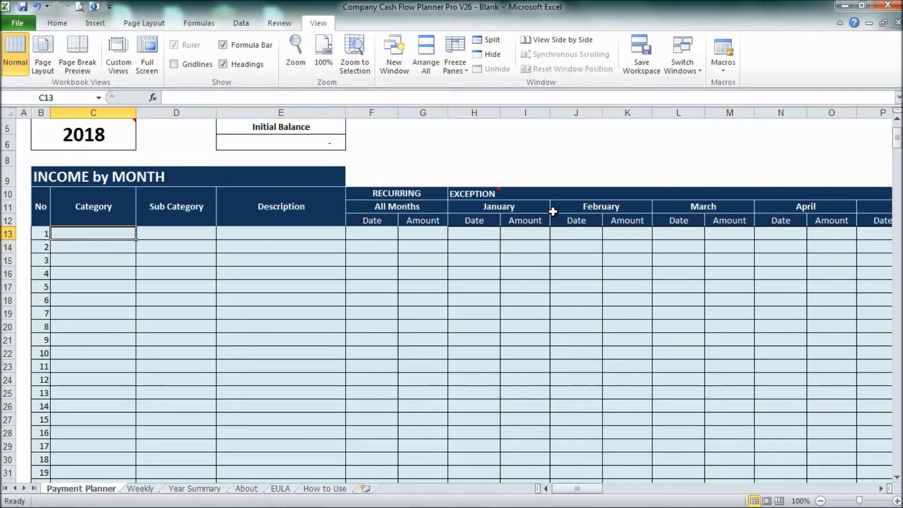
scroll(553, 211, down, 1)
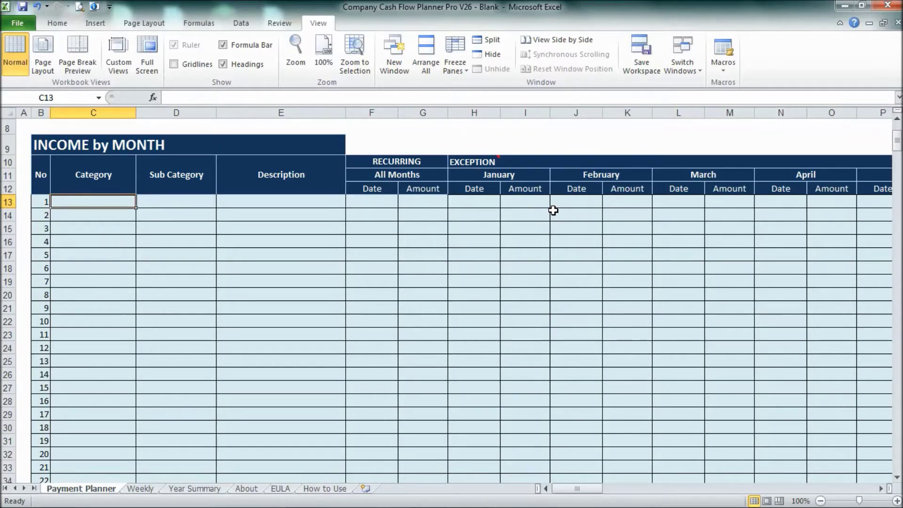
scroll(554, 210, up, 3)
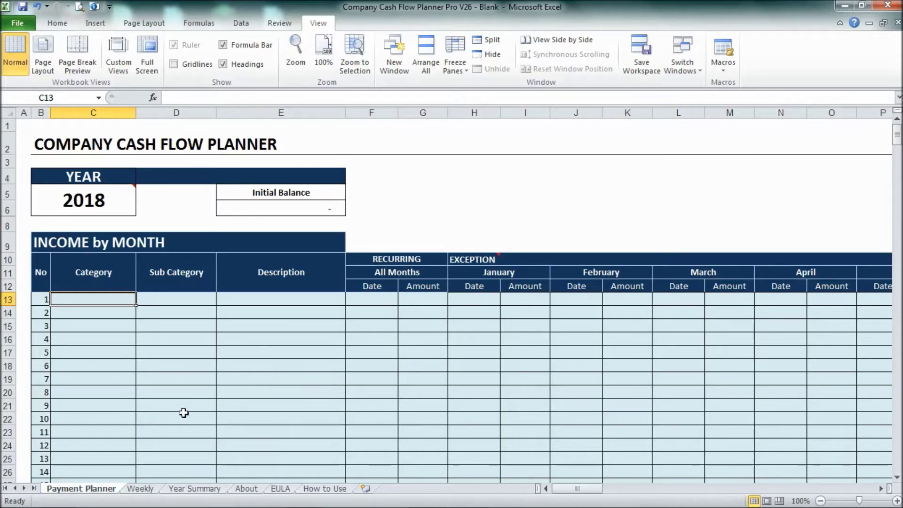
- Open the Weekly sheet and widen the Sunday through Wednesday date columns of week 1 to fit the full dates
click(142, 489)
scroll(315, 296, up, 4)
click(188, 269)
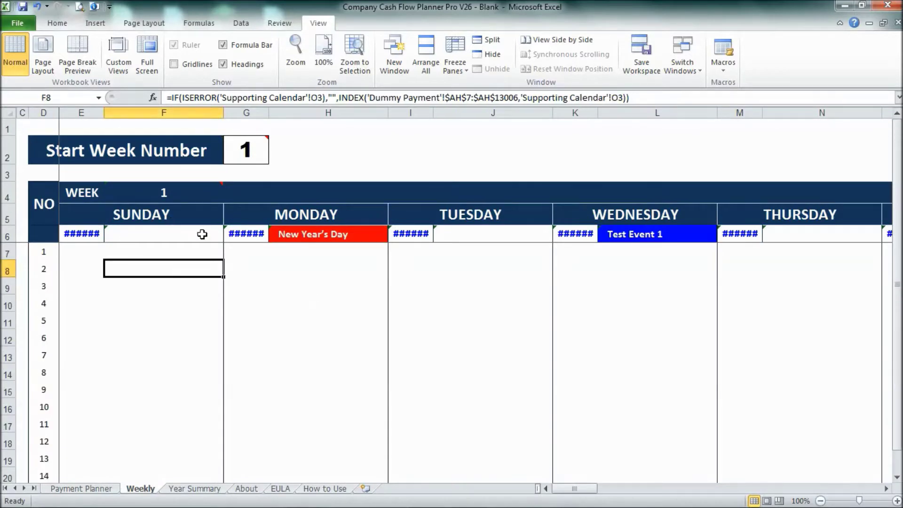
click(81, 233)
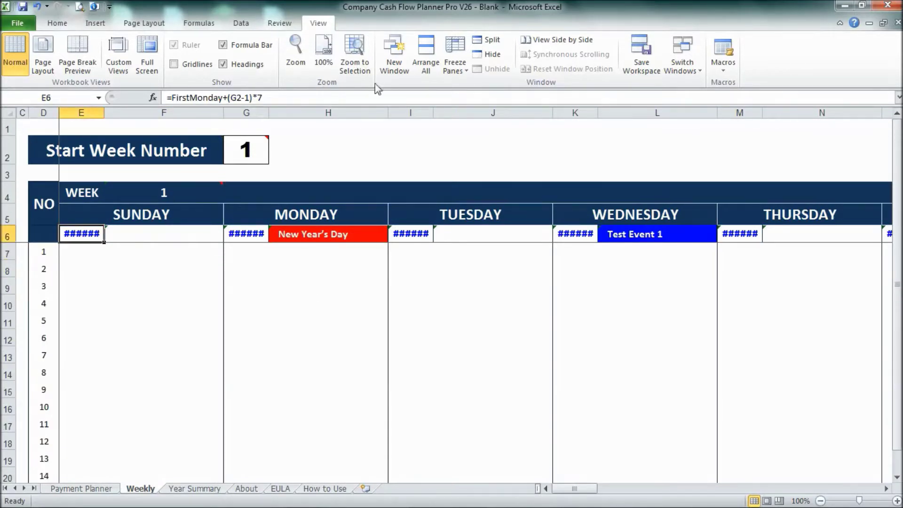
drag(899, 147, 897, 169)
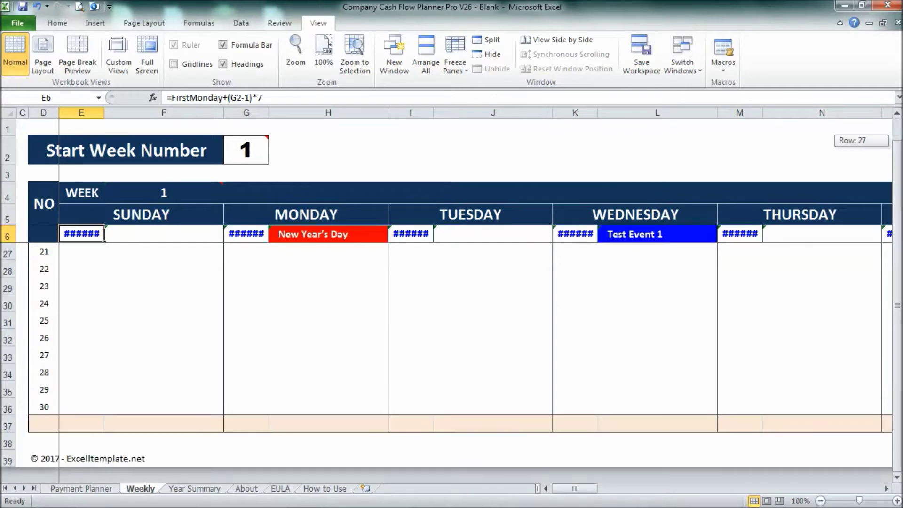
click(115, 404)
scroll(190, 363, up, 5)
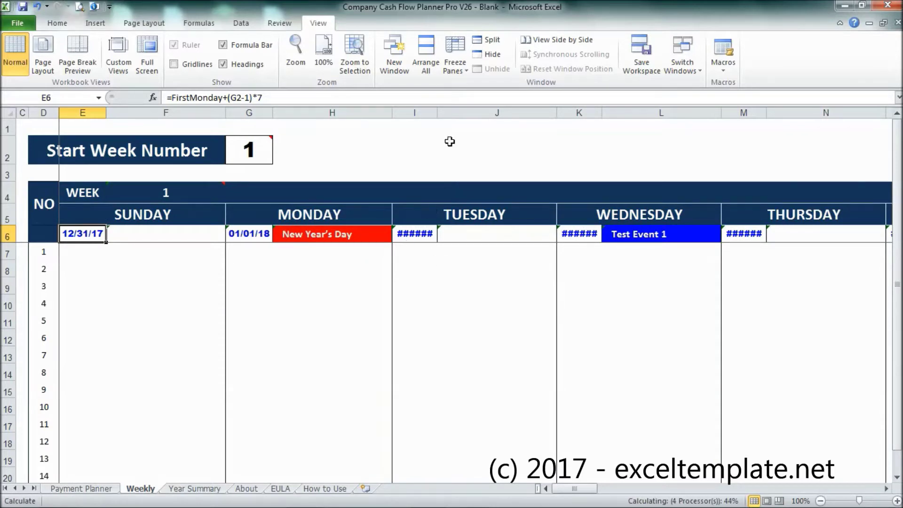
double_click(438, 113)
double_click(602, 115)
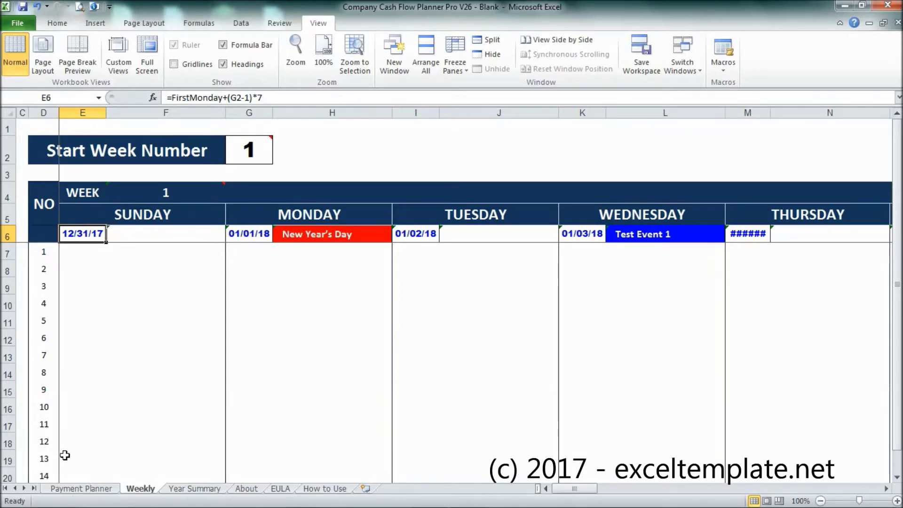
- Return to the Payment Planner sheet and examine the Income by Month table down to the start of the Income by Week table
click(70, 491)
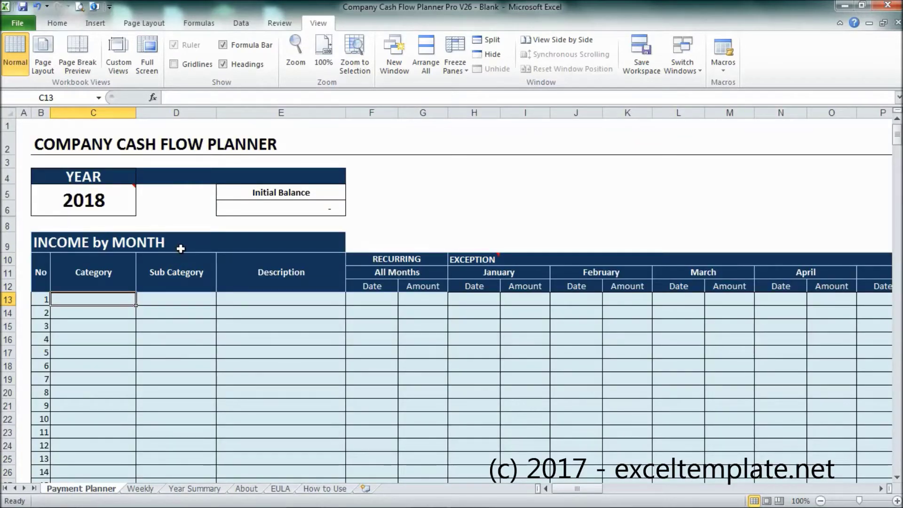
scroll(181, 249, down, 5)
scroll(181, 248, up, 3)
scroll(182, 248, down, 20)
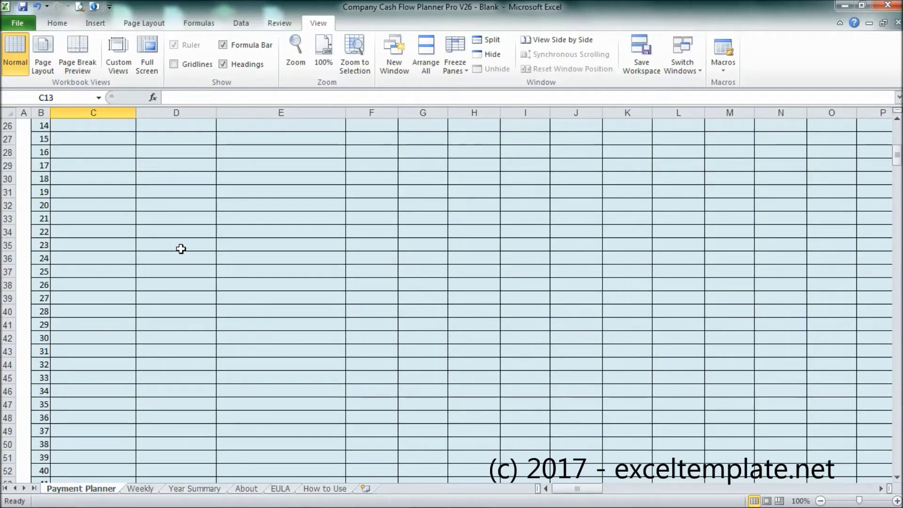
scroll(183, 240, down, 8)
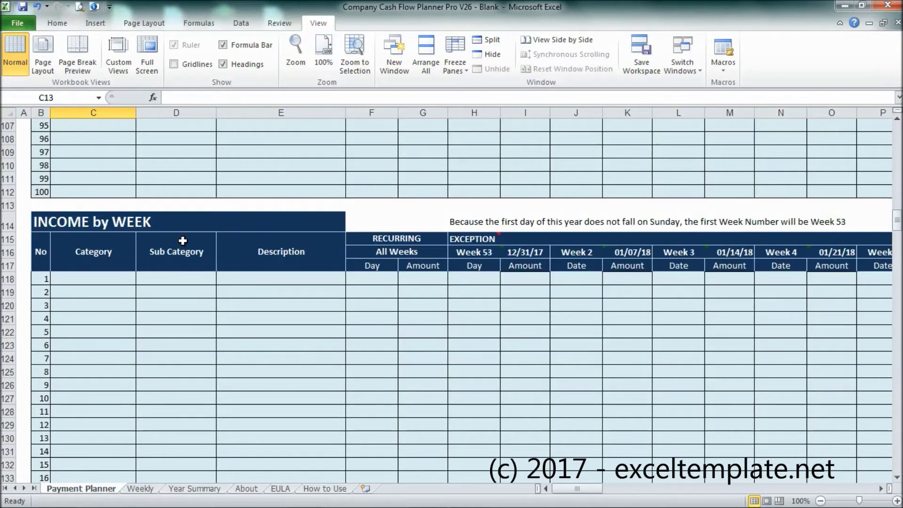
scroll(182, 241, up, 11)
scroll(183, 241, up, 20)
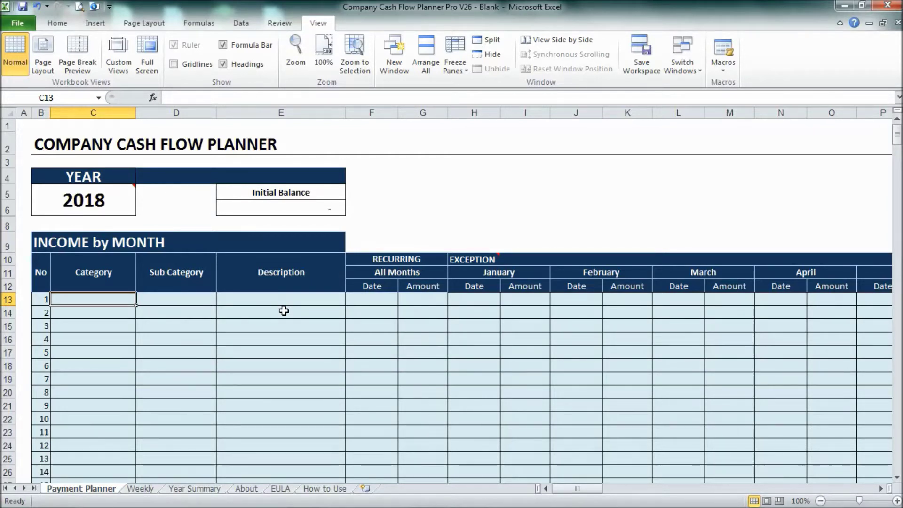
- Examine the week headings of the Income by Week table across to the year's last week
scroll(284, 311, down, 18)
scroll(284, 308, down, 17)
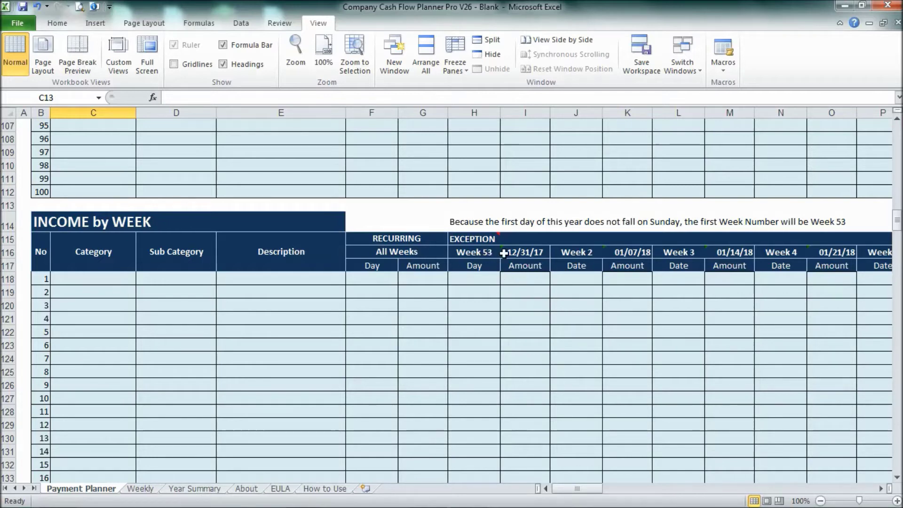
drag(584, 488, 874, 460)
click(749, 249)
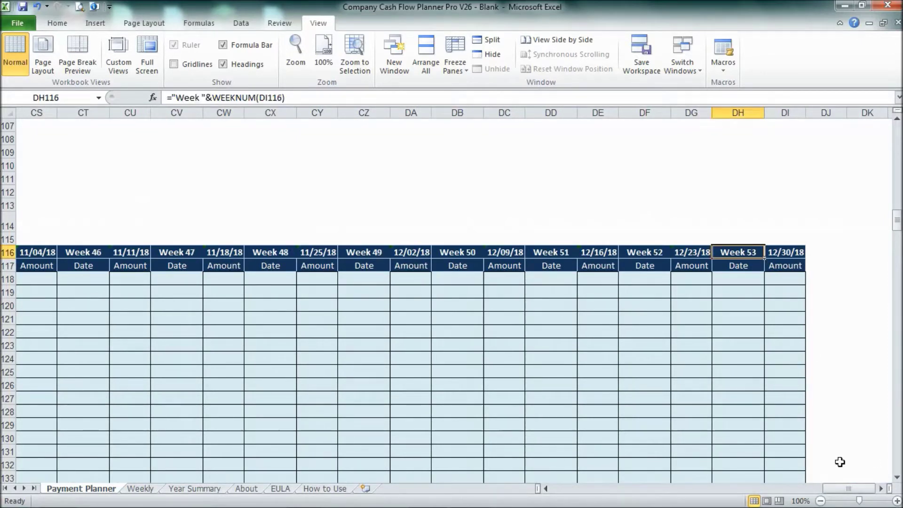
drag(856, 494, 564, 501)
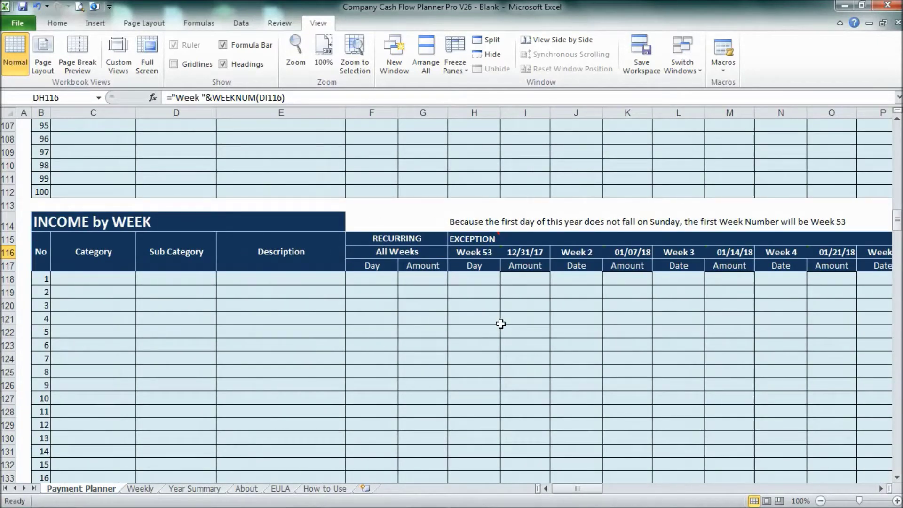
- Examine the Expenses by Month table below the weekly income rows, and return to the start of the sheet
scroll(481, 329, down, 19)
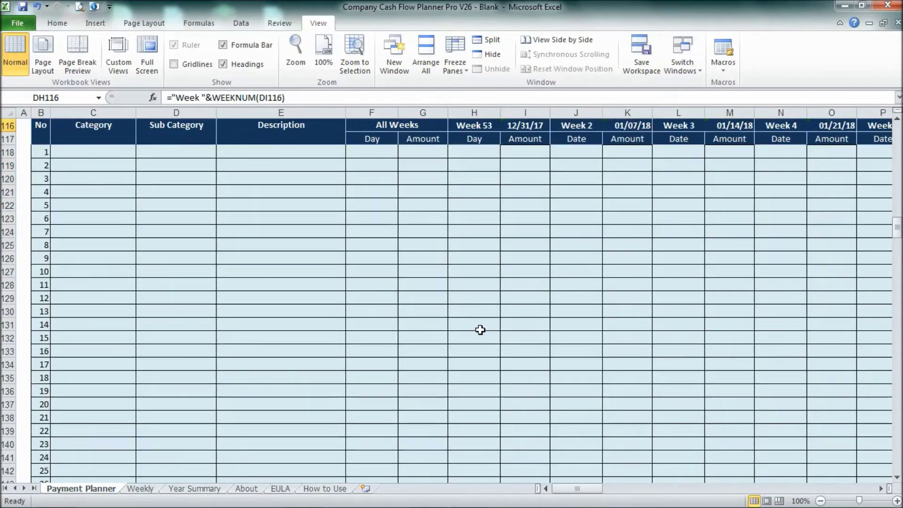
scroll(480, 321, down, 14)
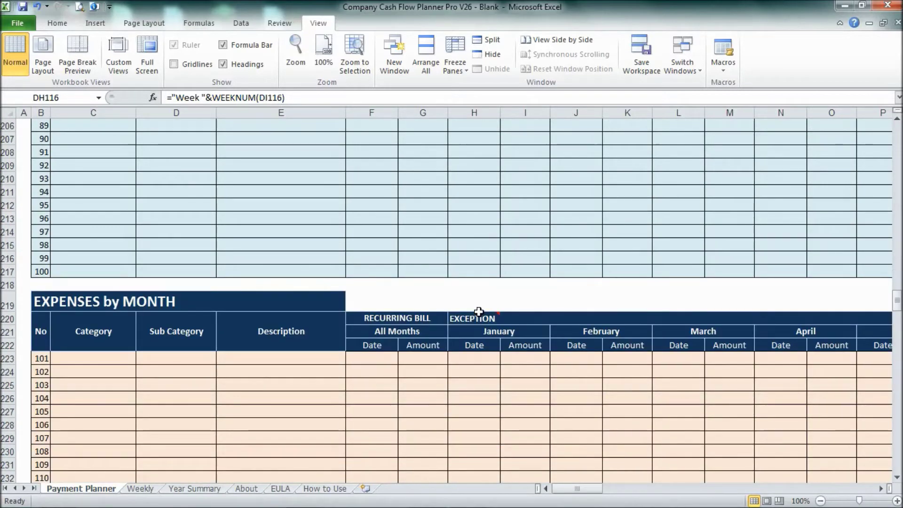
scroll(367, 338, down, 2)
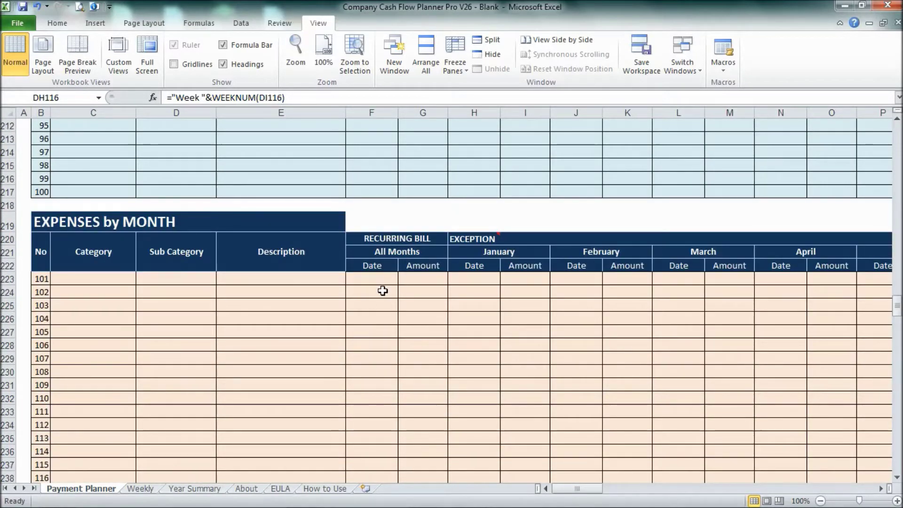
scroll(383, 282, up, 6)
scroll(391, 275, up, 20)
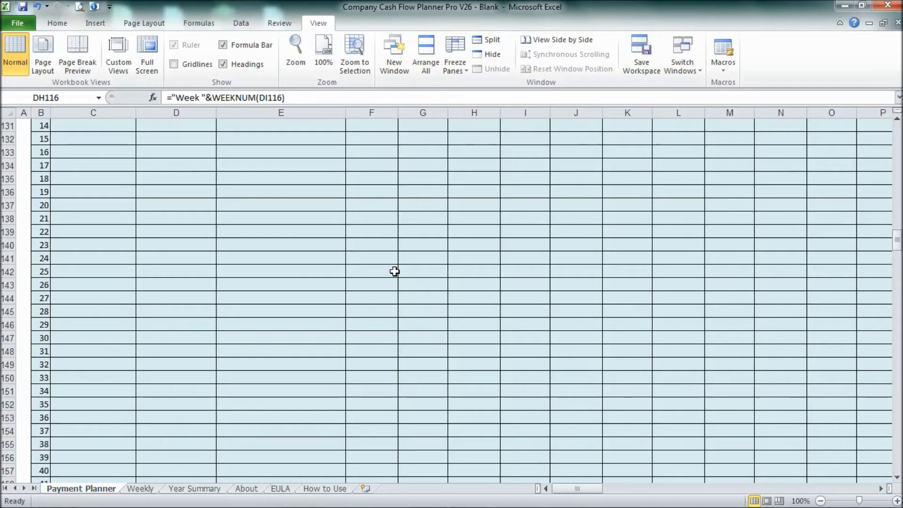
scroll(404, 269, up, 20)
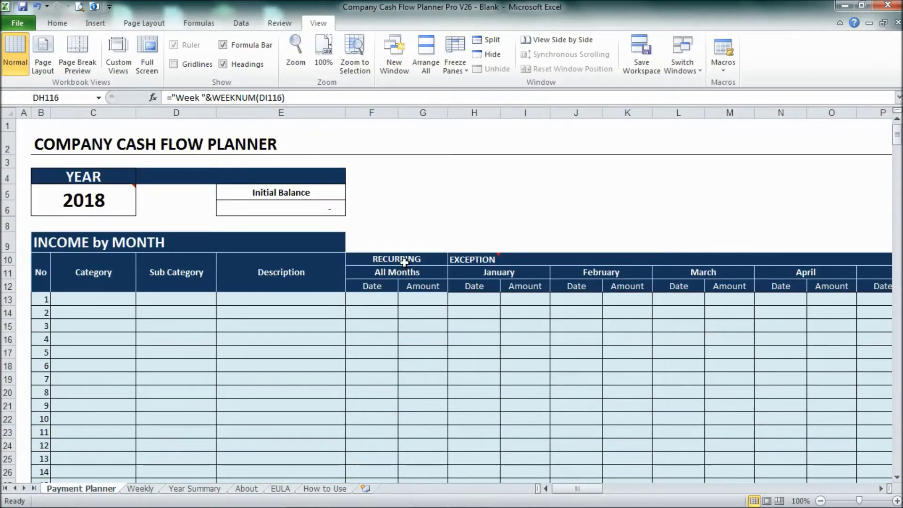
- Enter "Invoice #1" as the first Income by Month description and fill the series down through Invoice #10
click(307, 294)
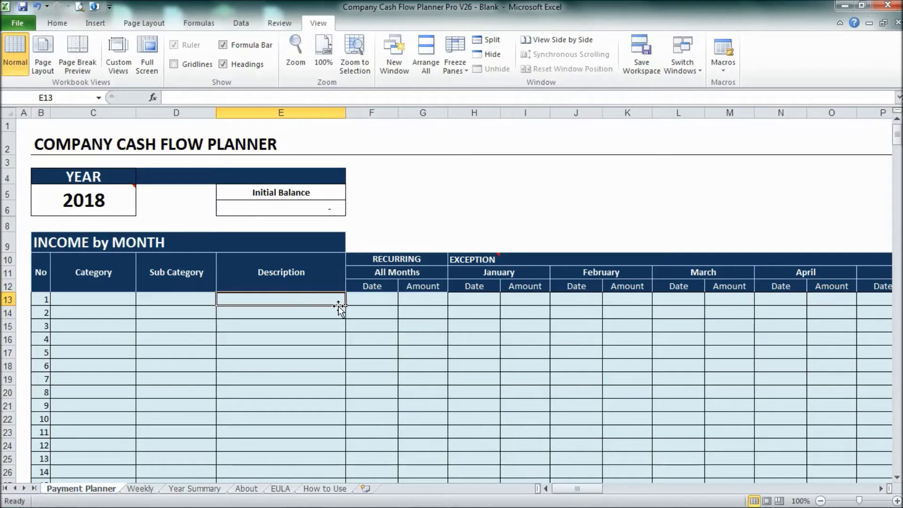
text(Invoie)
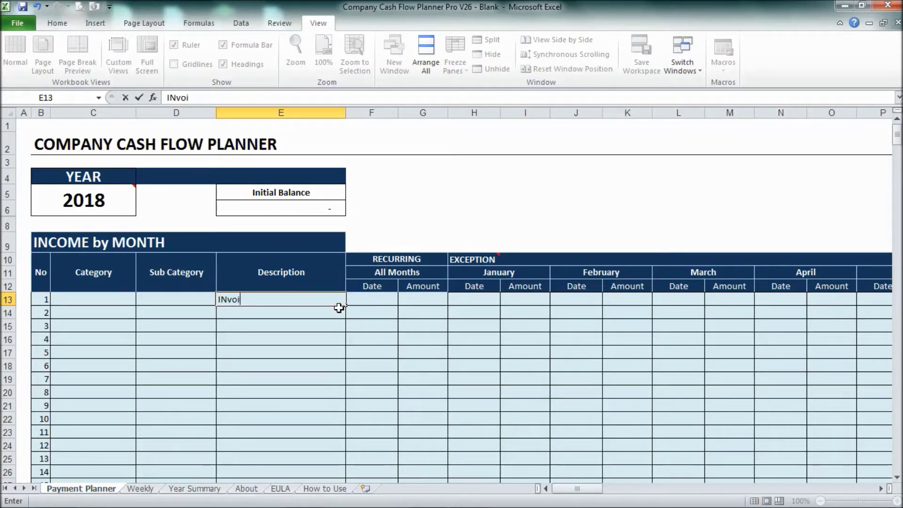
key(BackSpace)
text(ce)
text(#)
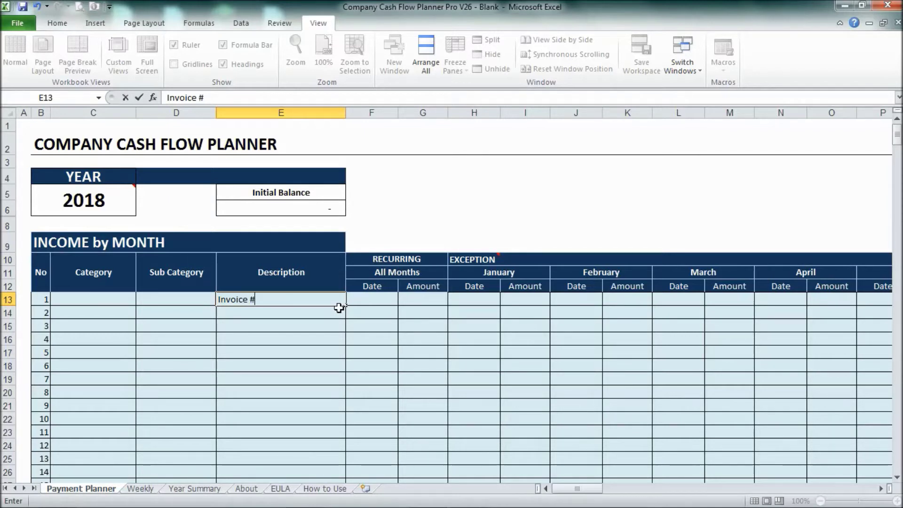
text(1)
key(Return)
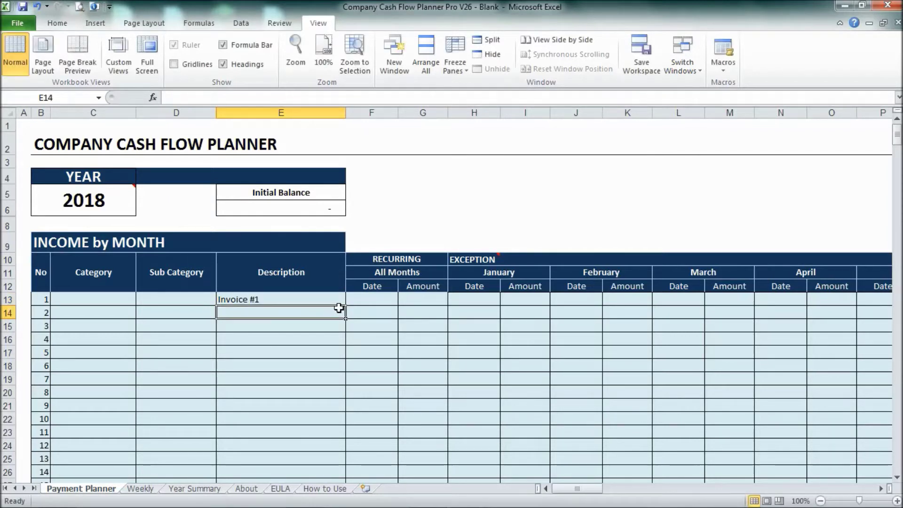
click(338, 299)
drag(345, 306, 330, 426)
- Set the recurring all-months date to 5 and amount to 500 for Invoice #1
click(379, 297)
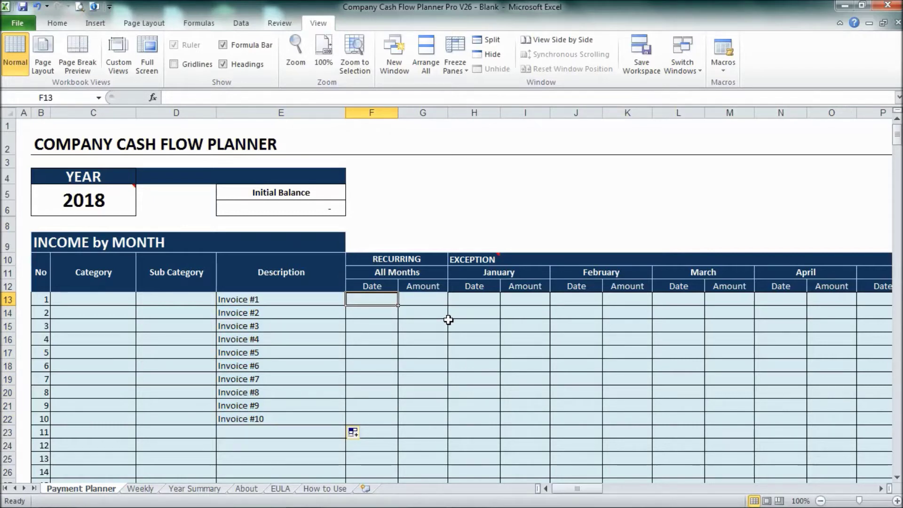
text(5)
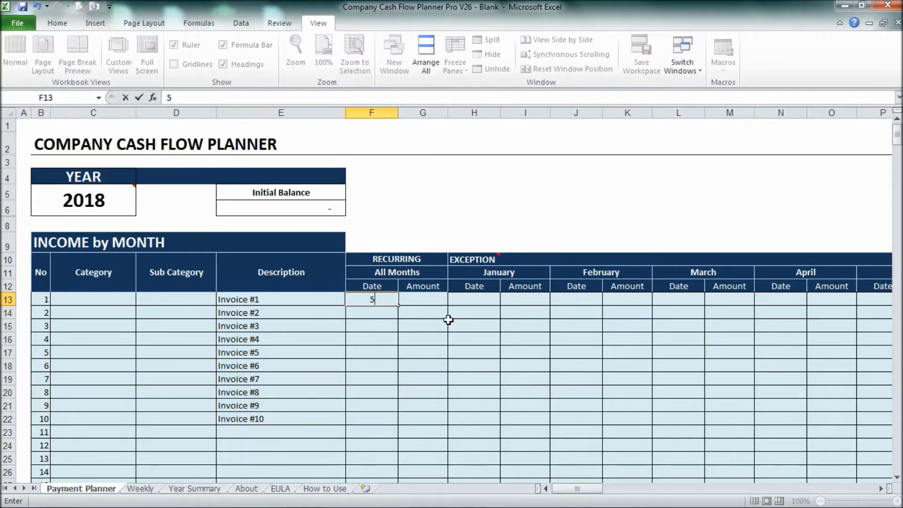
key(Return)
key(Right)
key(Up)
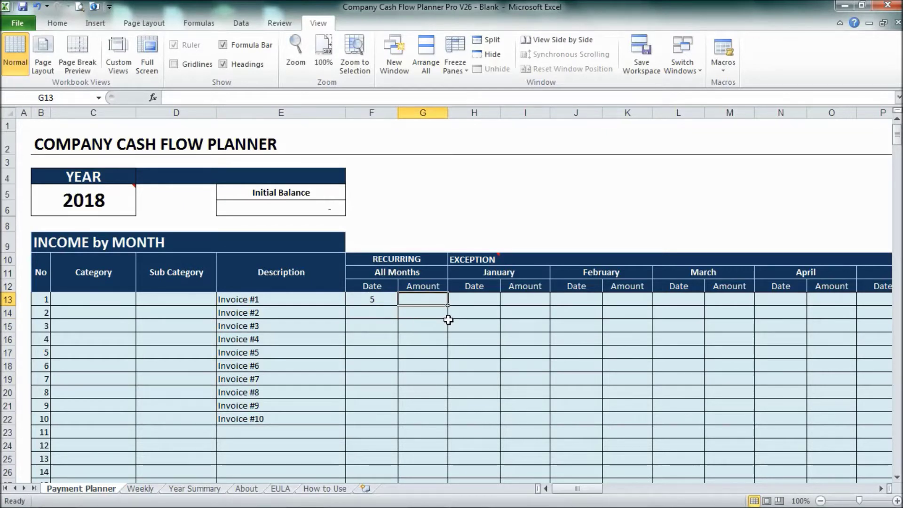
text(500)
key(Return)
- Copy the recurring date and amount of Invoice #1 to the rows of Invoice #2 through Invoice #10
key(Up)
key(shift+Left)
key(ctrl+c)
key(Down)
key(shift+Down)
key(shift+Down)
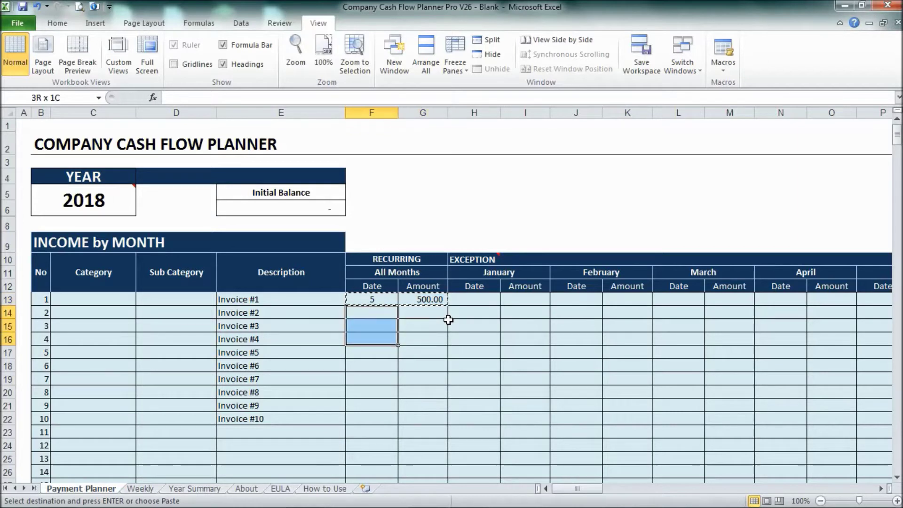
key(shift+Down)
key(shift+Down)
key(shift+Down)
key(shift+Down)
key(shift+Down)
key(shift+Down)
key(Return)
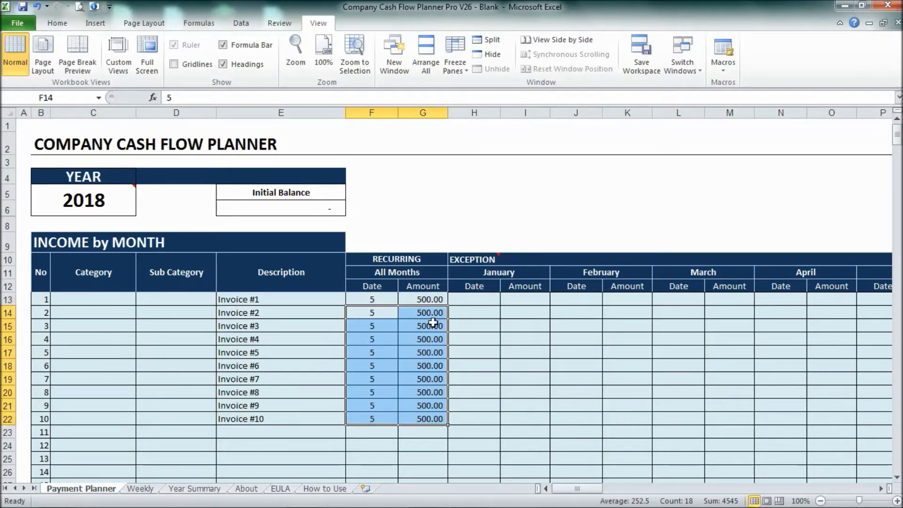
click(416, 337)
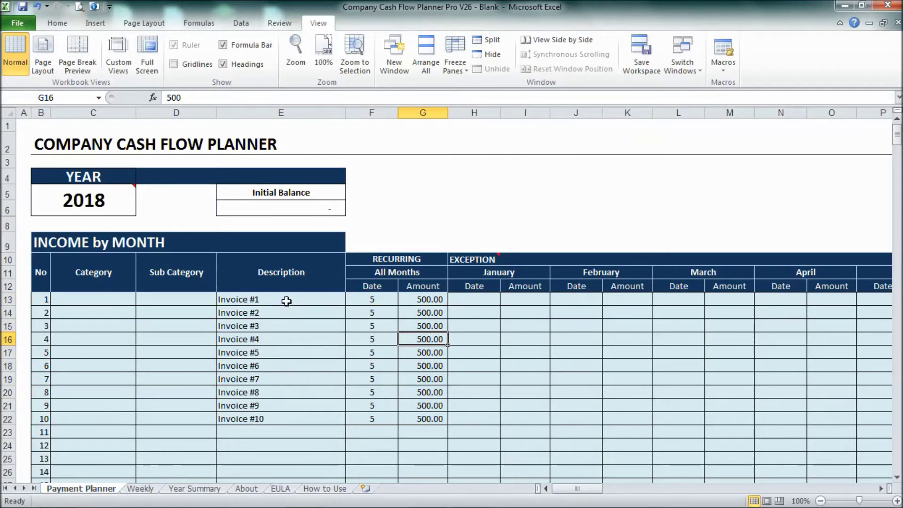
- In the Weekly sheet, widen the date columns for Thursday through Saturday of week 1 and Sunday of week 2 so full dates show
click(144, 487)
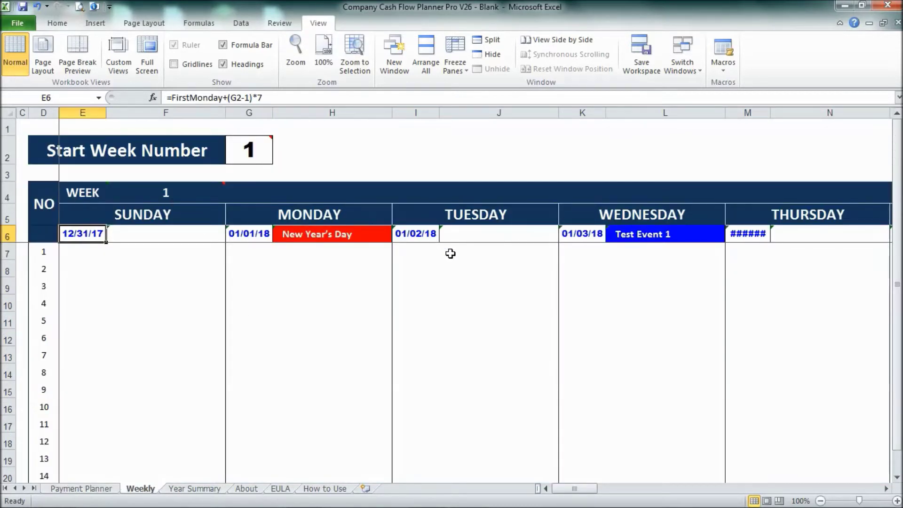
drag(588, 488, 614, 488)
drag(270, 113, 273, 113)
drag(438, 113, 441, 113)
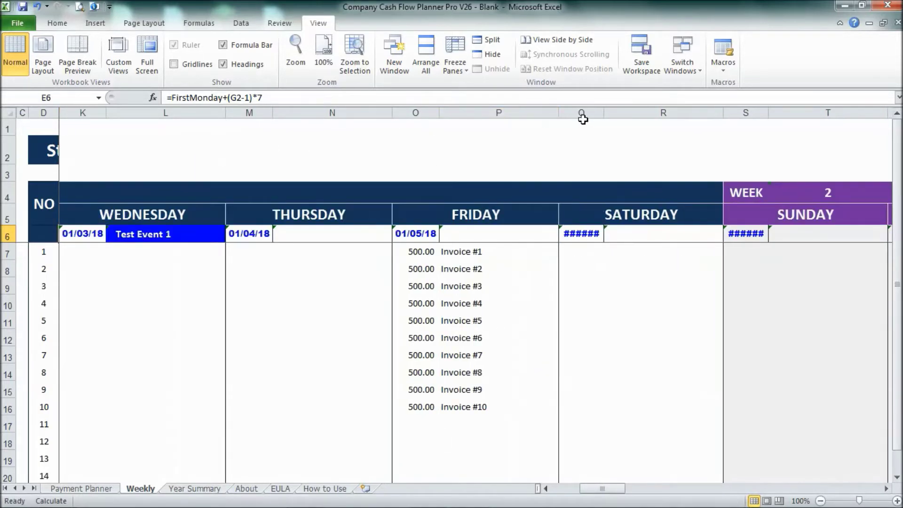
drag(605, 113, 607, 113)
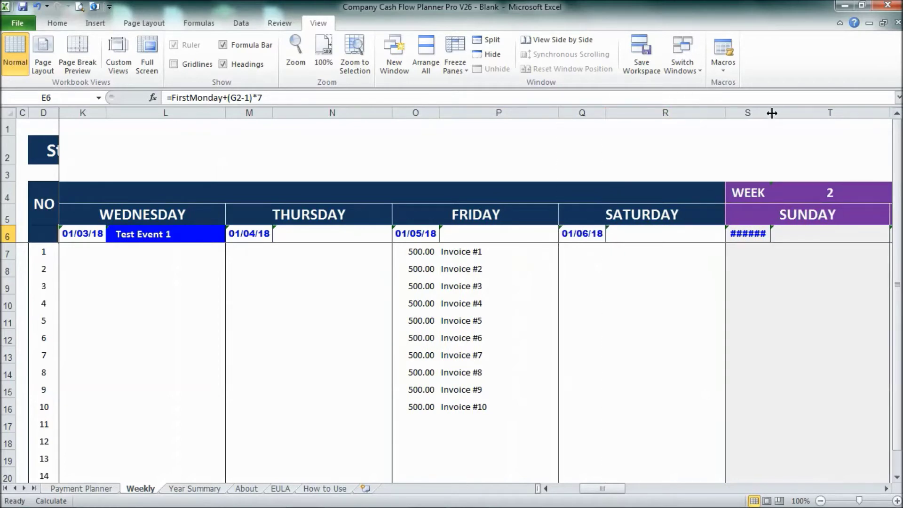
drag(773, 113, 774, 113)
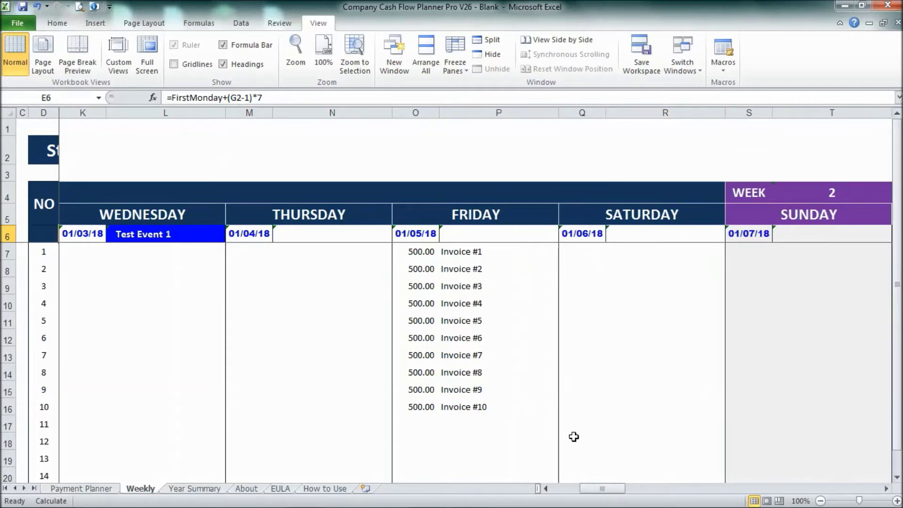
- Check the daily total of the Friday 01/05/18 invoices at the foot of the weekly schedule
scroll(588, 424, down, 9)
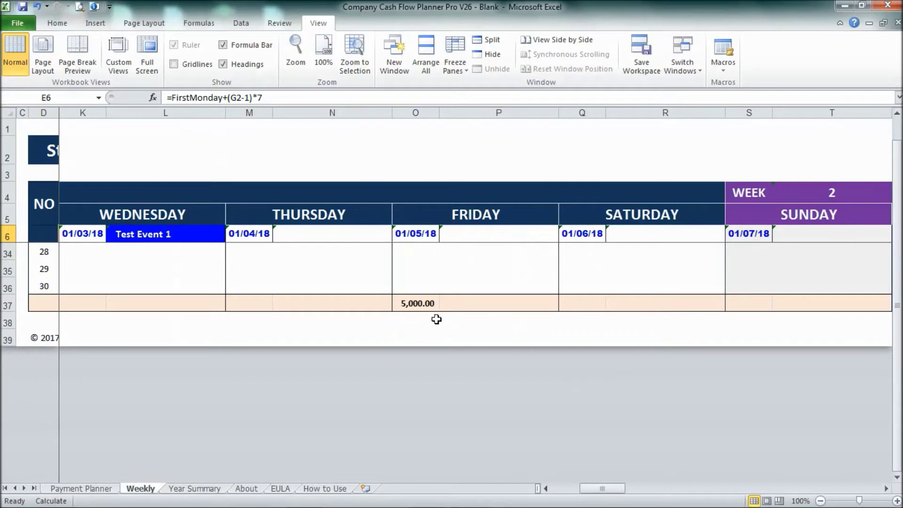
click(427, 305)
scroll(431, 314, up, 9)
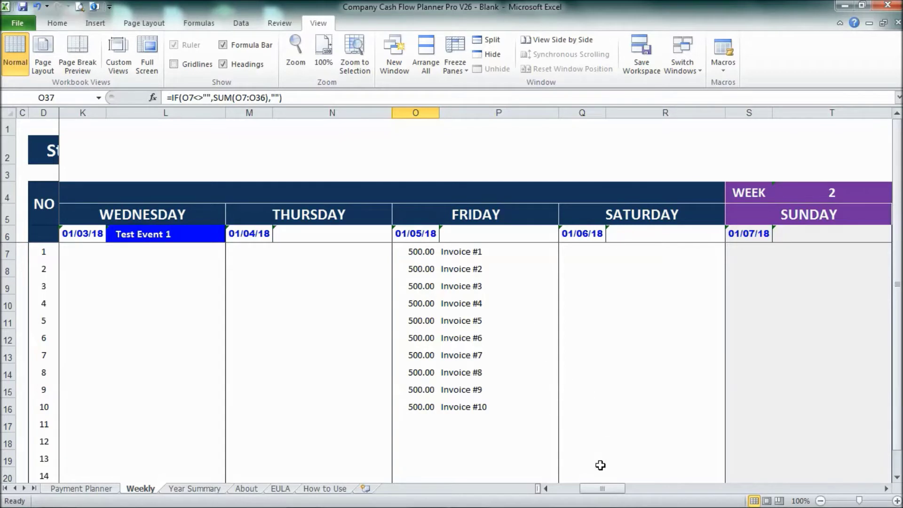
- Set the Start Week Number of the weekly schedule to 5
drag(603, 489, 520, 498)
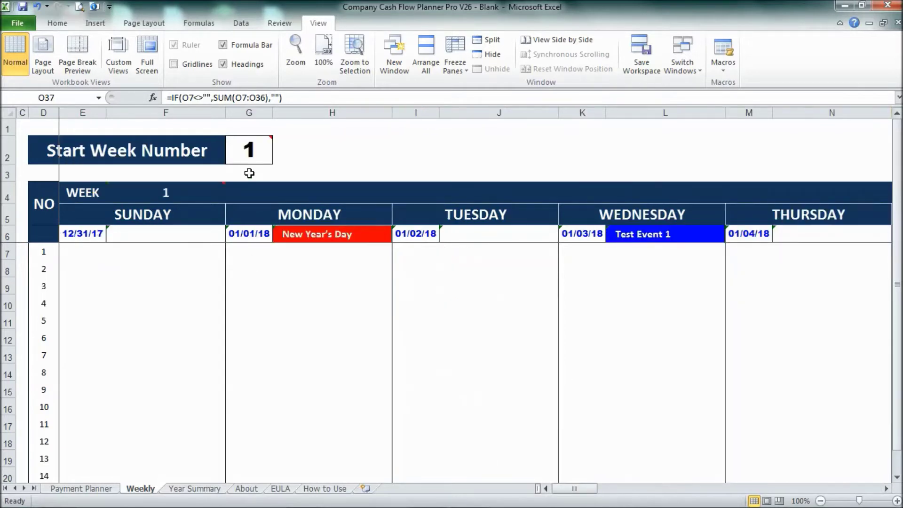
click(252, 153)
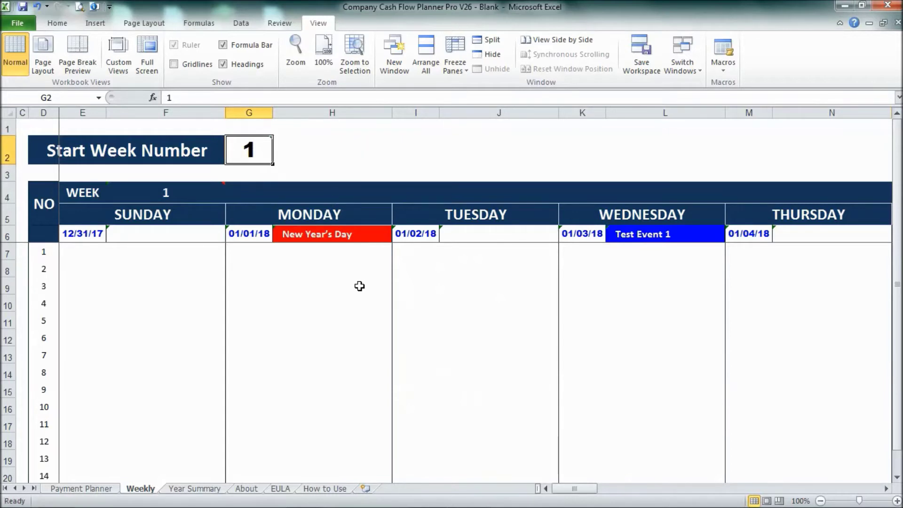
text(5)
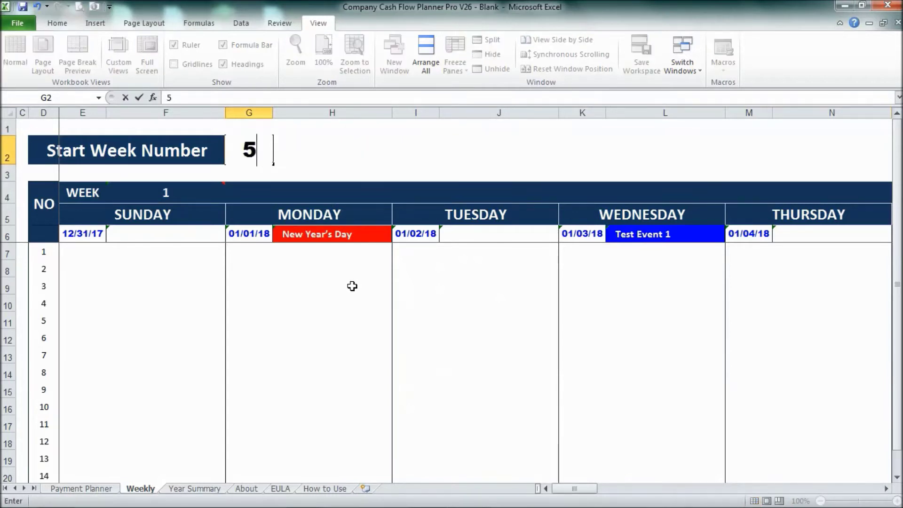
key(Return)
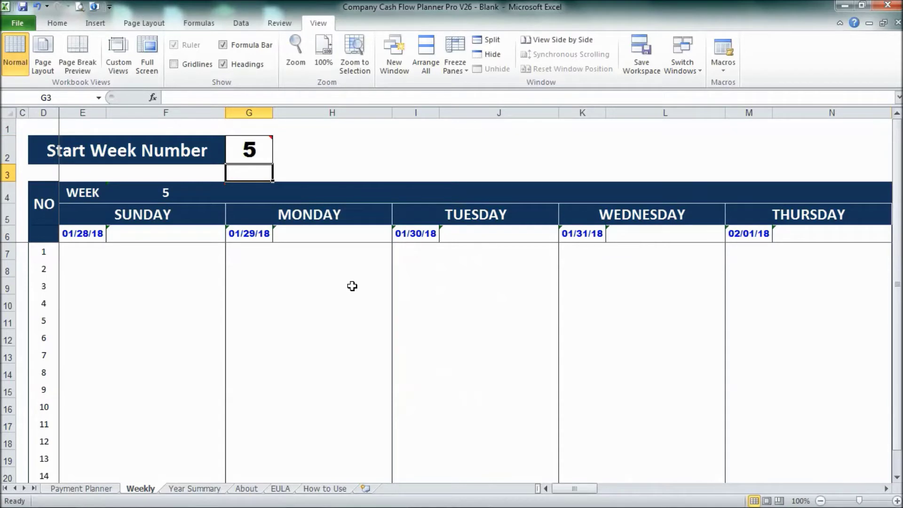
- Widen the date columns for Monday, Tuesday and Wednesday of week 6 so full dates show, and return to the schedule's first column
drag(590, 488, 647, 490)
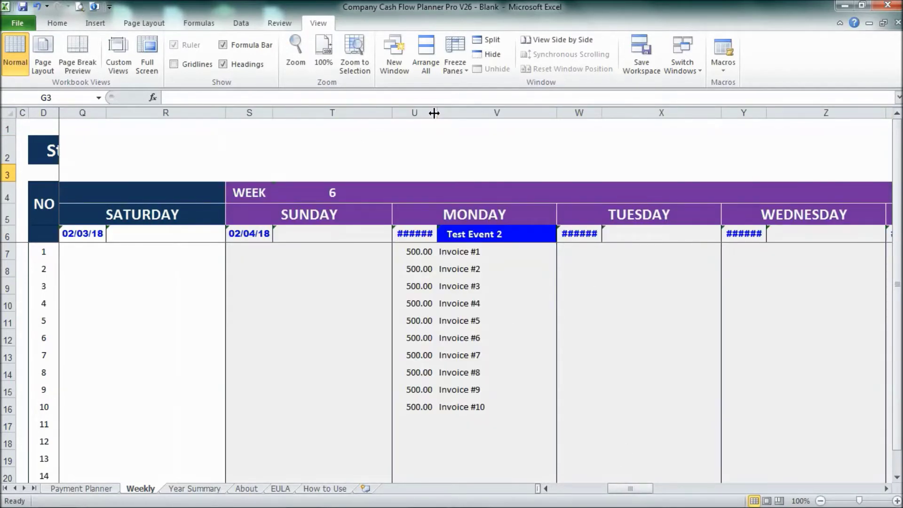
double_click(435, 112)
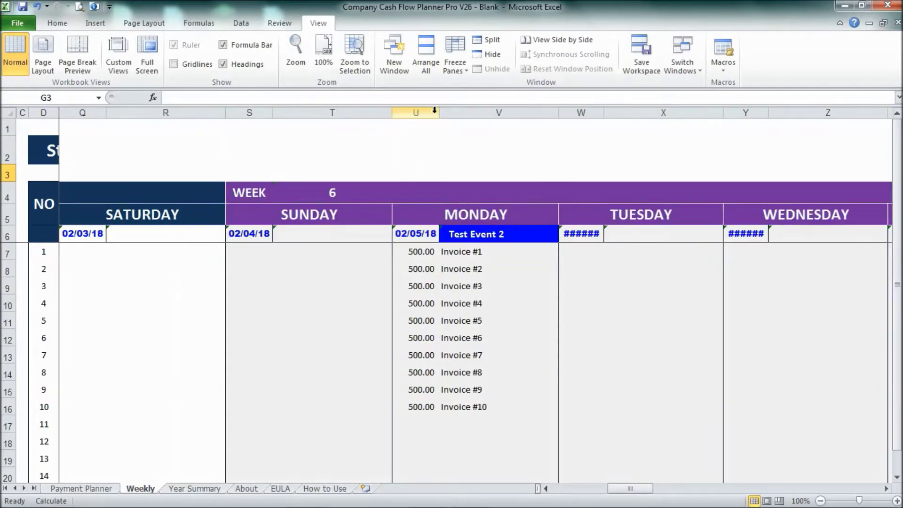
double_click(605, 112)
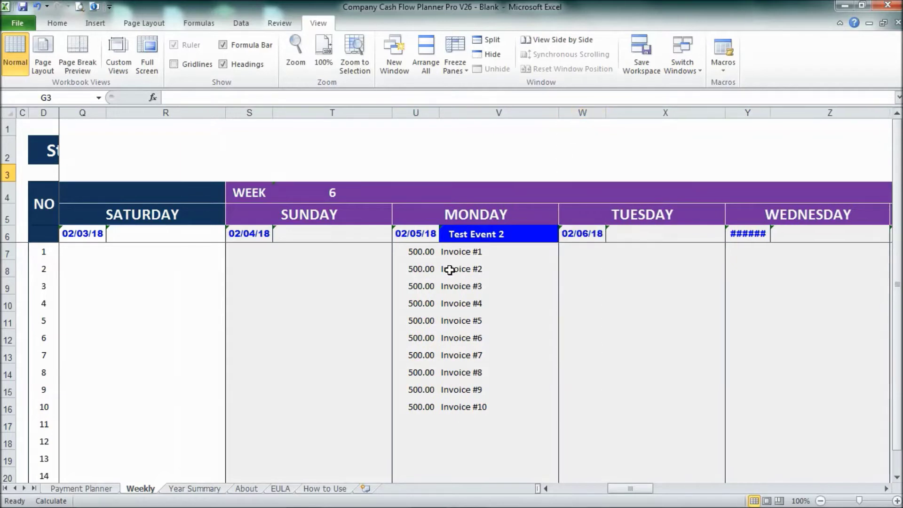
double_click(772, 112)
drag(624, 490, 499, 504)
drag(579, 490, 501, 481)
- In the Payment Planner sheet, enter "x" as the February exception date of Invoice #5
click(71, 489)
click(246, 366)
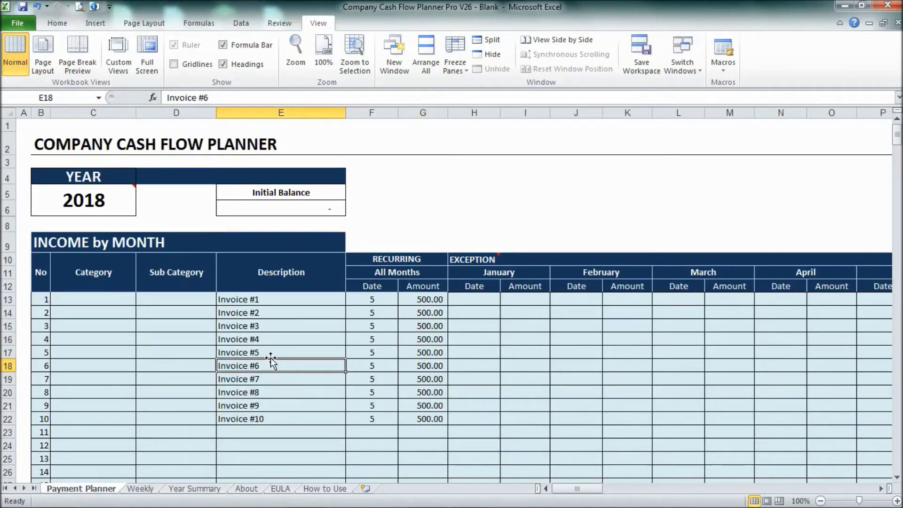
scroll(281, 396, down, 4)
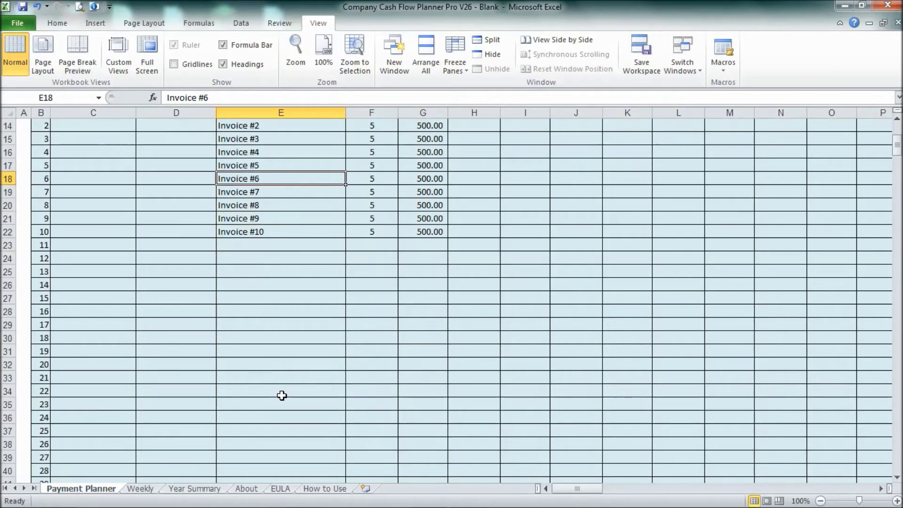
scroll(282, 391, up, 2)
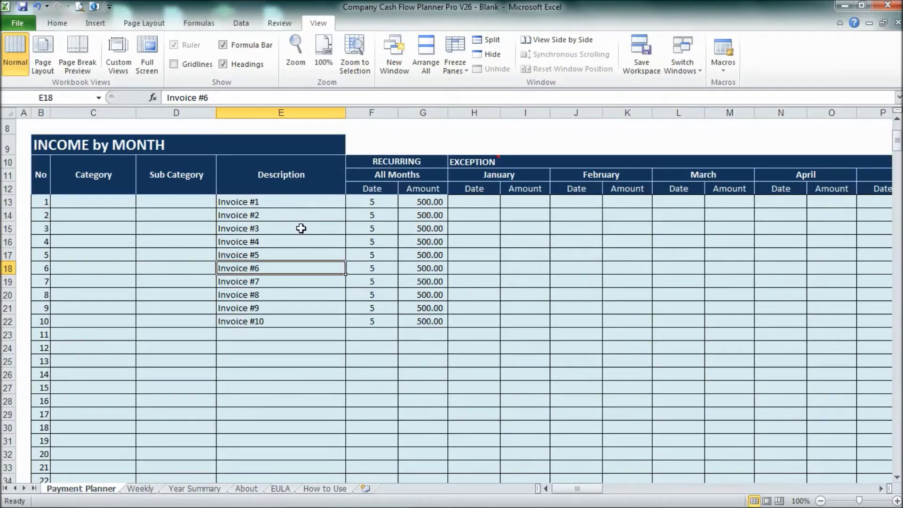
scroll(338, 205, down, 5)
scroll(338, 205, up, 5)
click(572, 255)
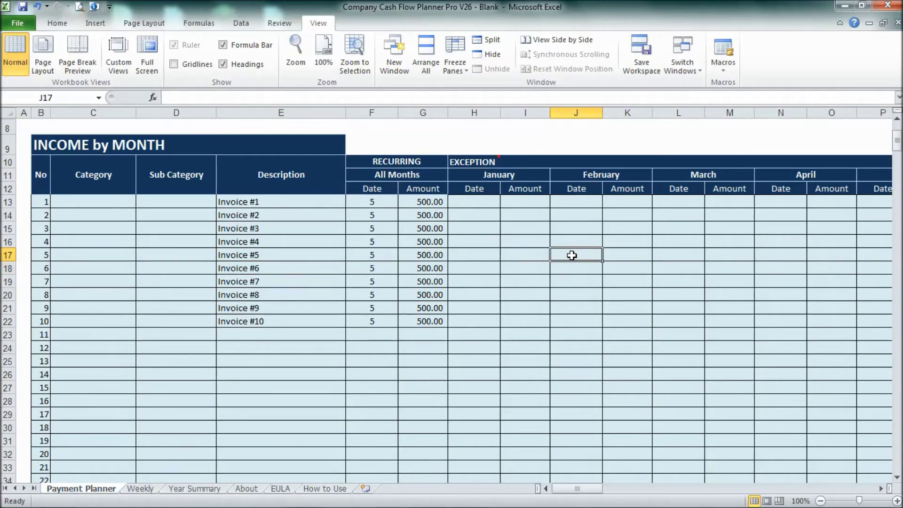
text(1)
key(Return)
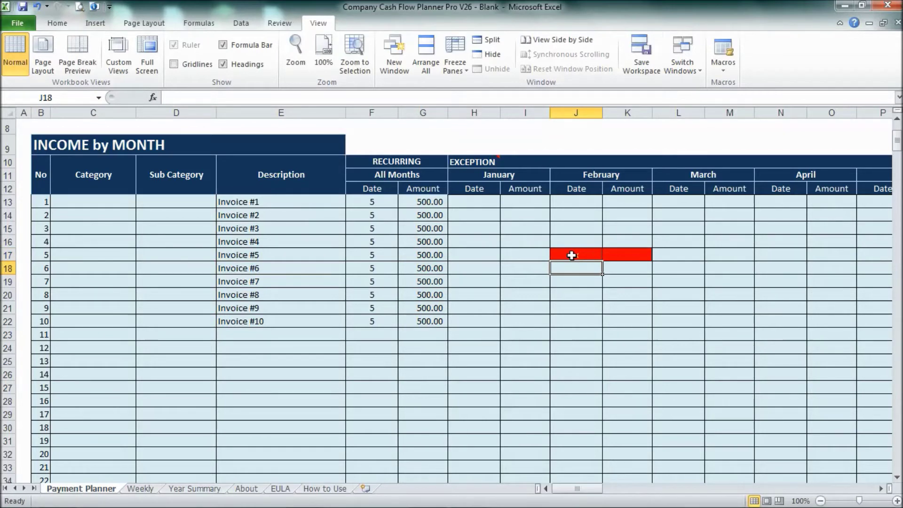
click(572, 255)
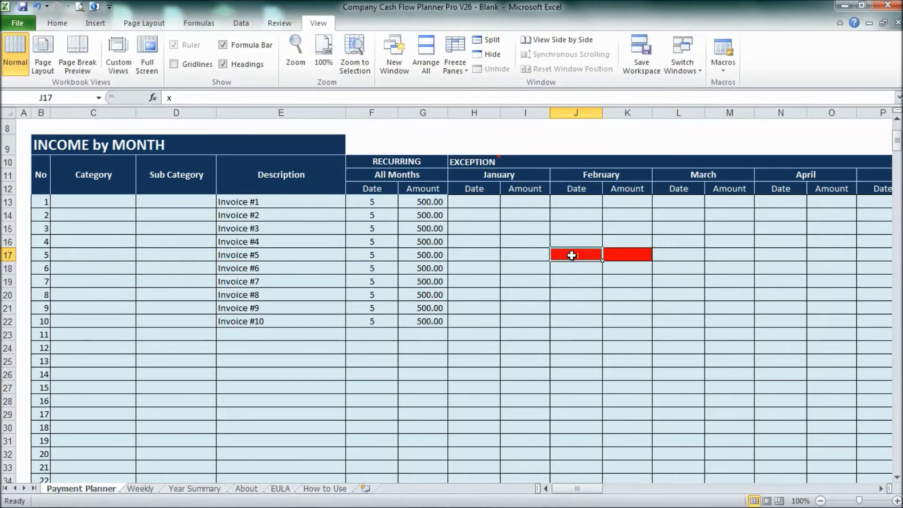
- Enter a February exception for Invoice #10 with date 10 and amount 750
key(Down)
key(Down)
key(Down)
key(Down)
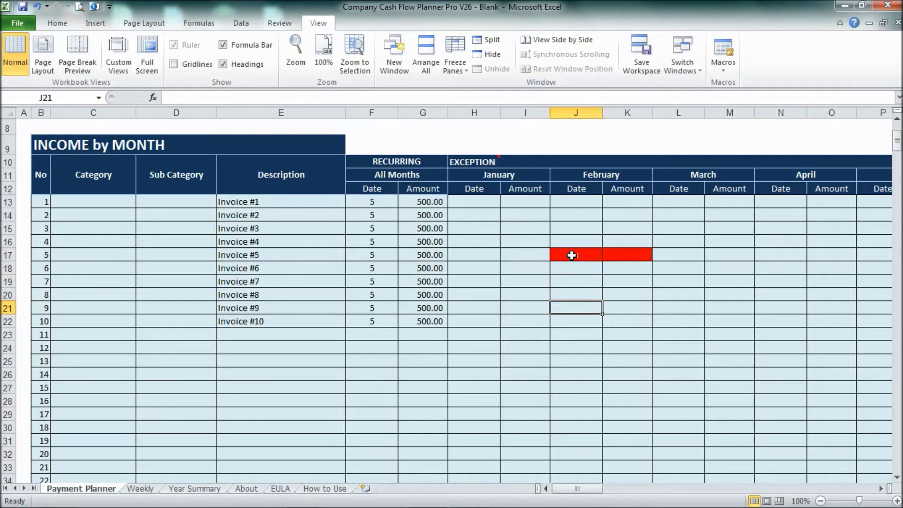
key(Down)
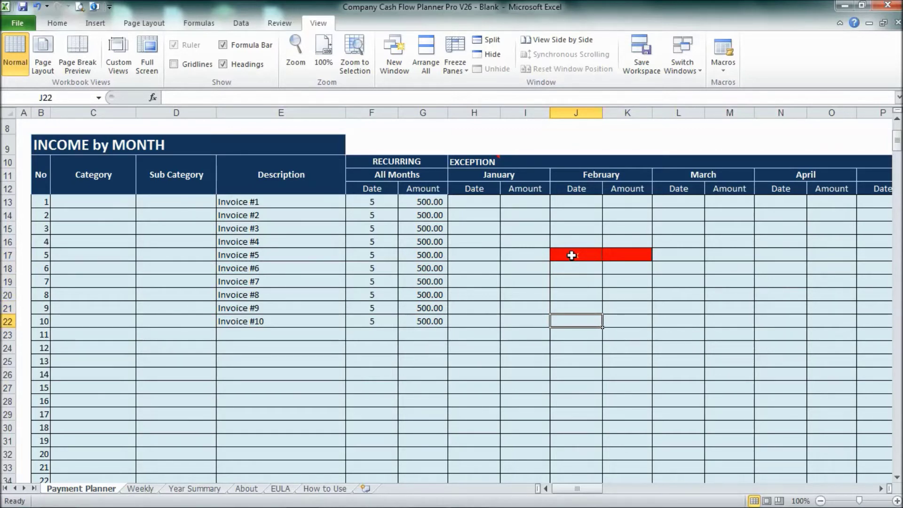
text(10)
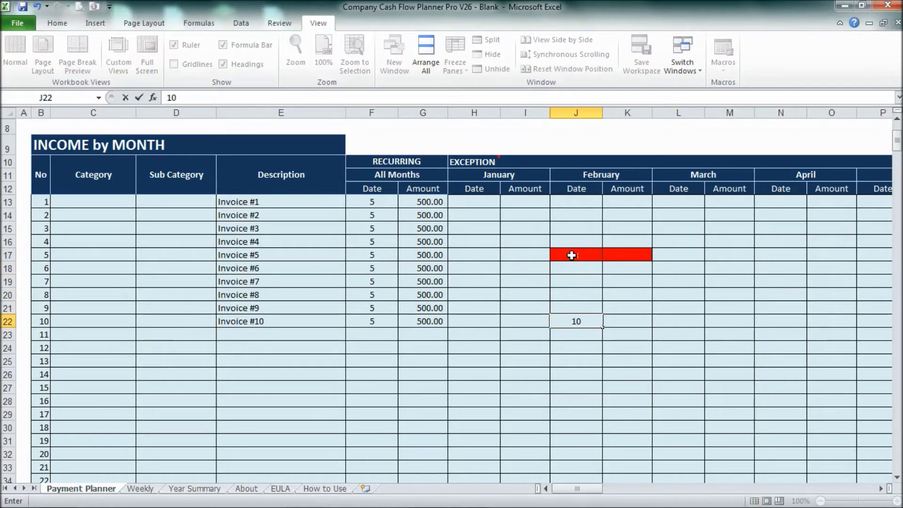
key(Tab)
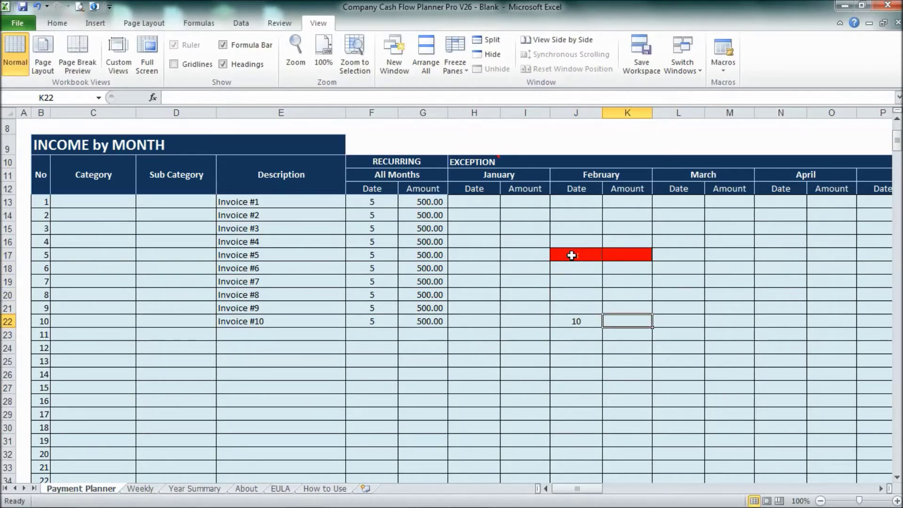
text(750)
key(Return)
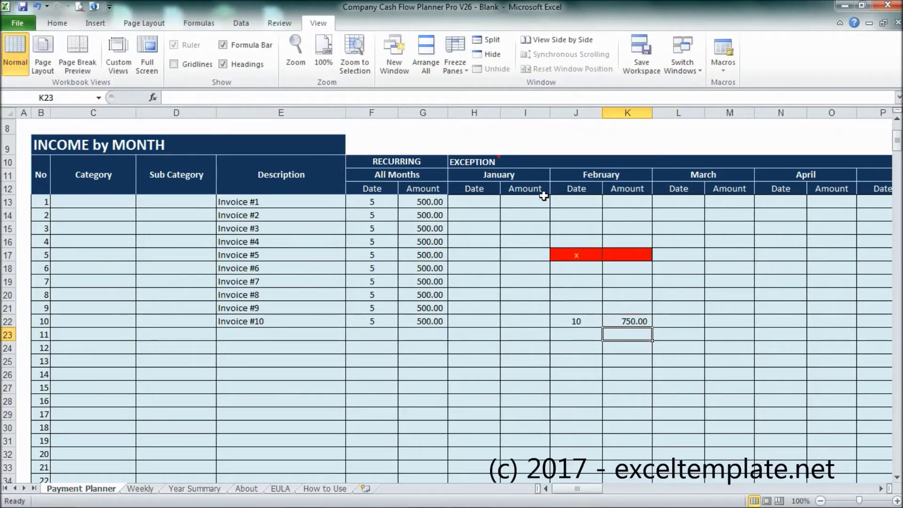
- Check in the Weekly sheet which invoices are listed on Monday 02/05/18 of week 6
click(141, 488)
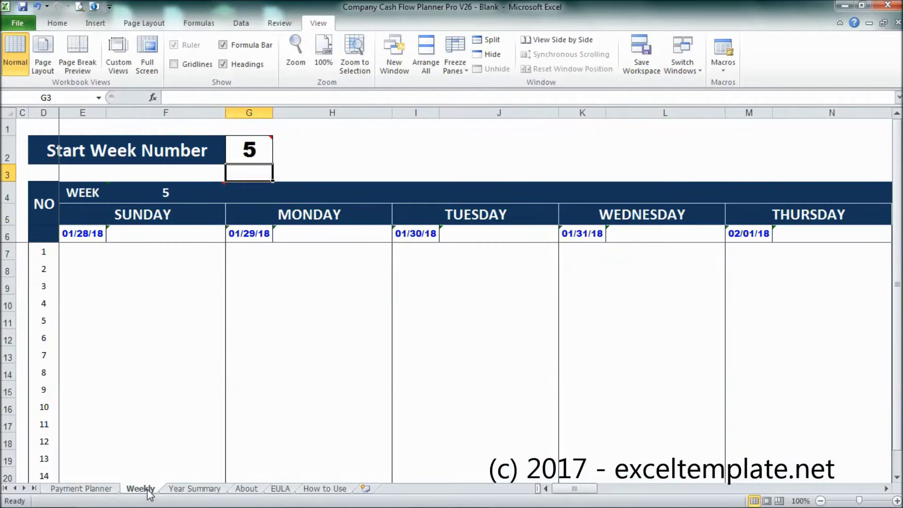
drag(569, 494, 634, 491)
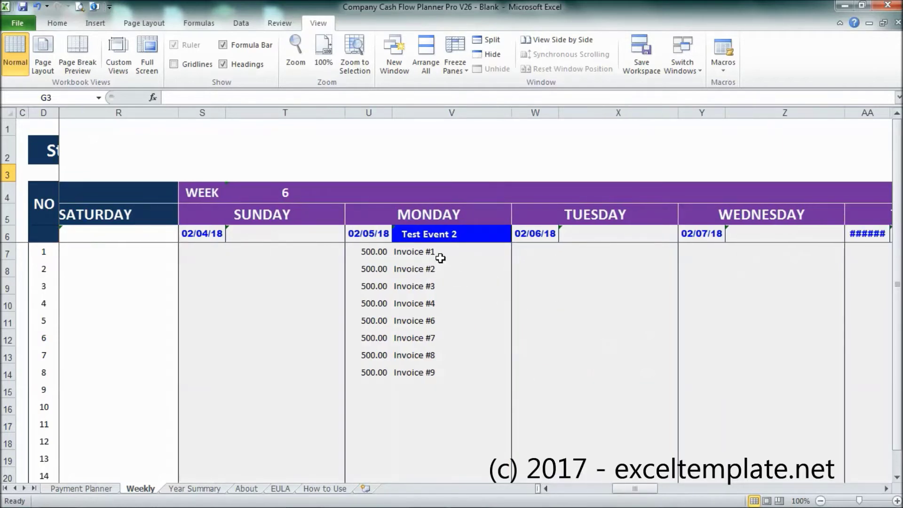
click(442, 304)
click(443, 323)
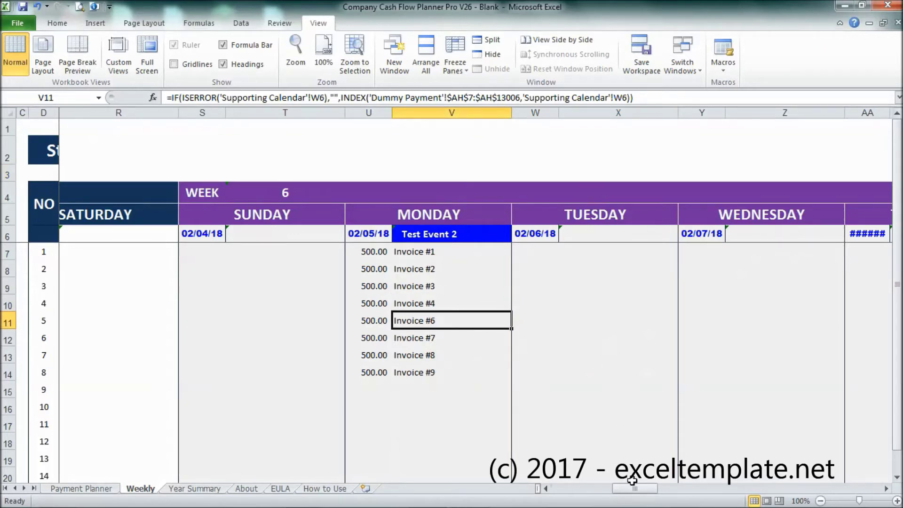
- Widen the Saturday date column of week 6 so the full date shows, and check the Invoice #10 amount on that day
drag(641, 490, 681, 491)
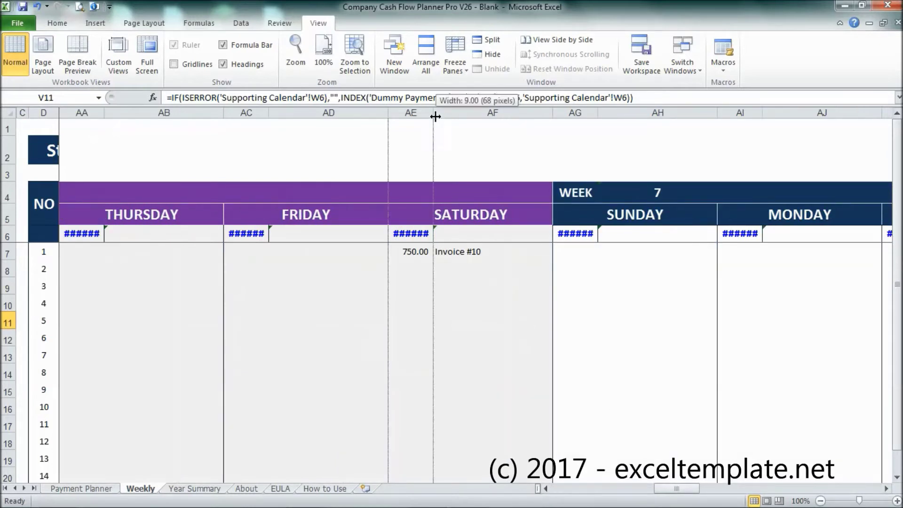
double_click(435, 116)
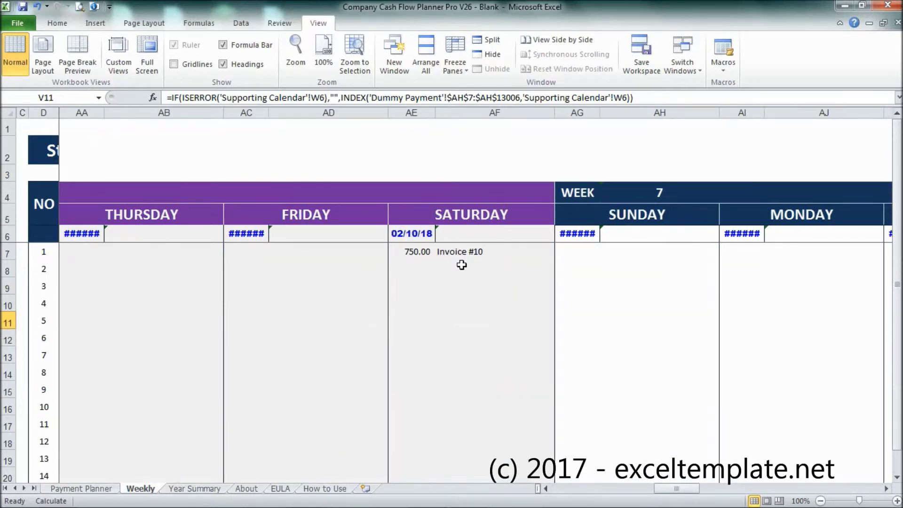
click(413, 252)
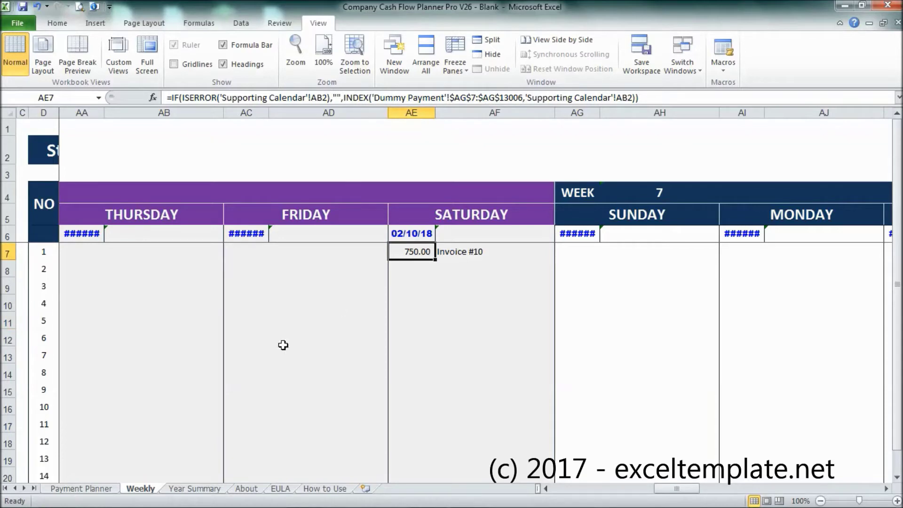
- Examine the monthly calendars in the Year Summary sheet and the upper and lower threshold values in the color legend below them
click(81, 489)
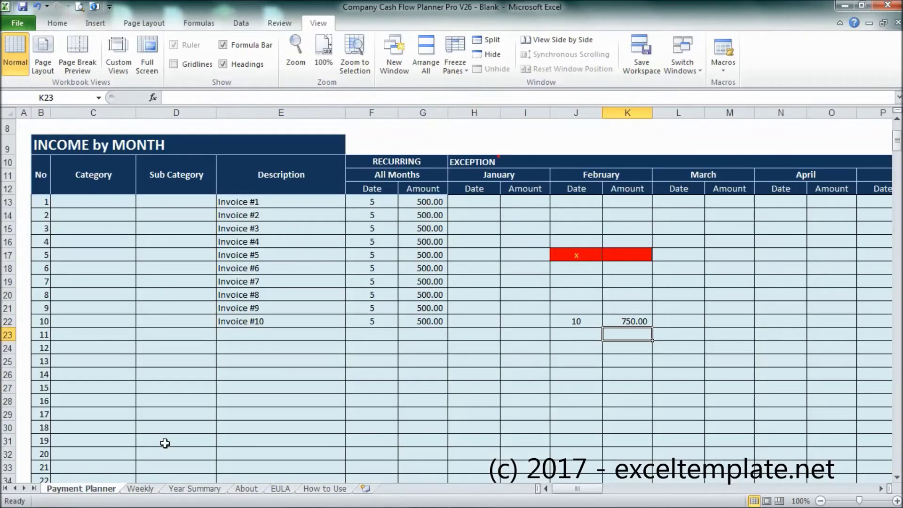
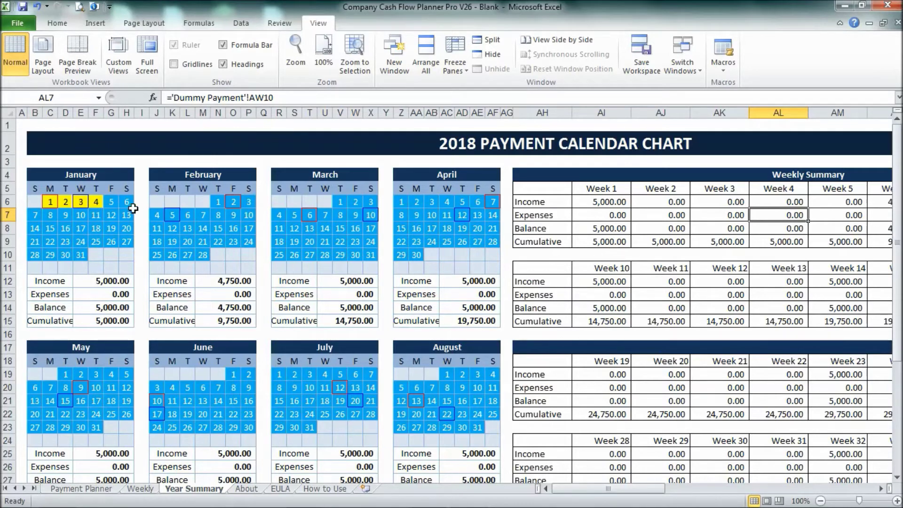
scroll(191, 242, down, 7)
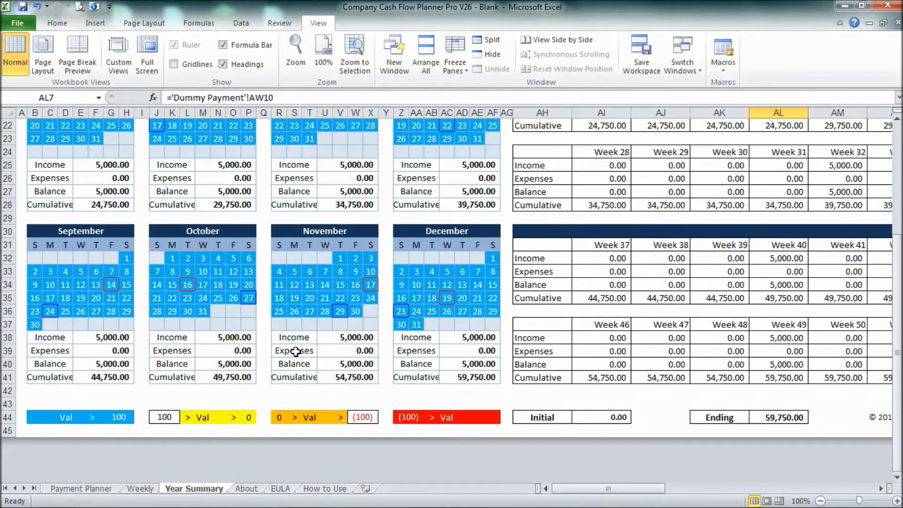
click(172, 418)
click(357, 418)
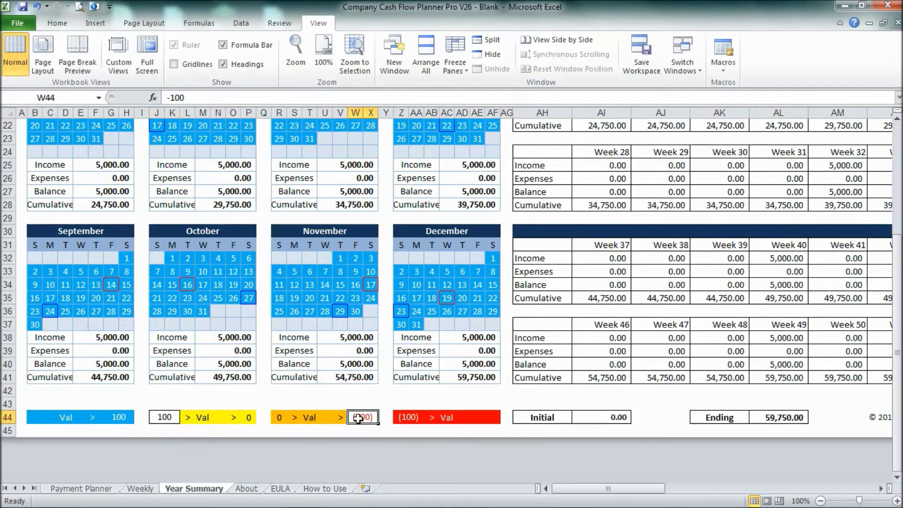
click(176, 417)
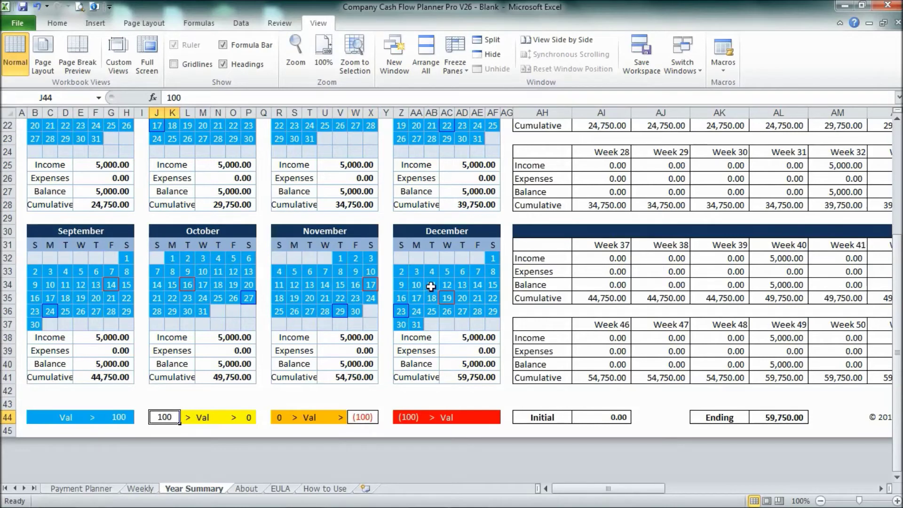
- In the Payment Planner's INCOME by WEEK table, enter Invoice #11 as the first description and fill the series down to Invoice #24
scroll(431, 286, up, 7)
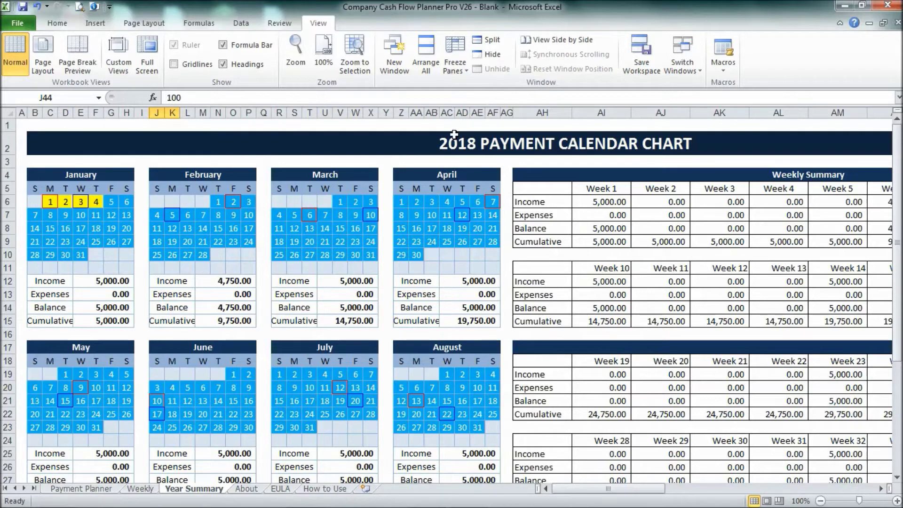
click(80, 488)
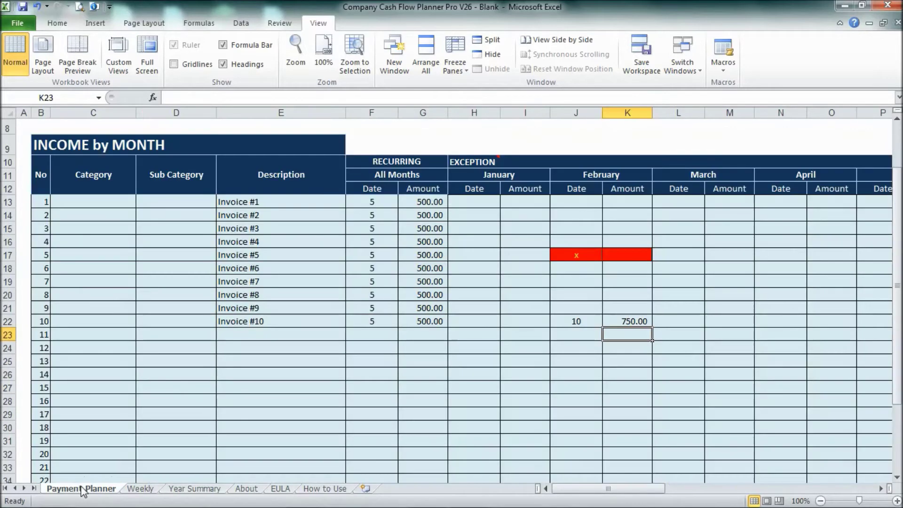
scroll(351, 207, down, 1)
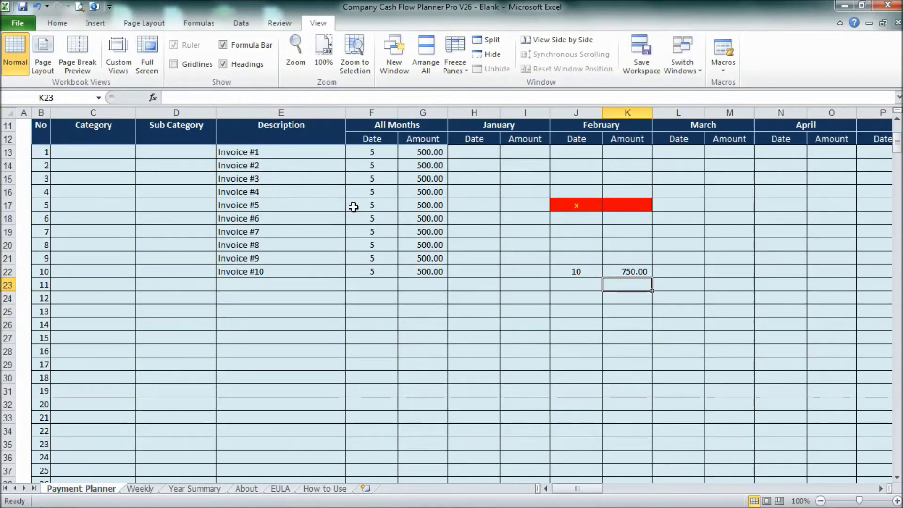
scroll(351, 207, up, 2)
scroll(363, 214, down, 20)
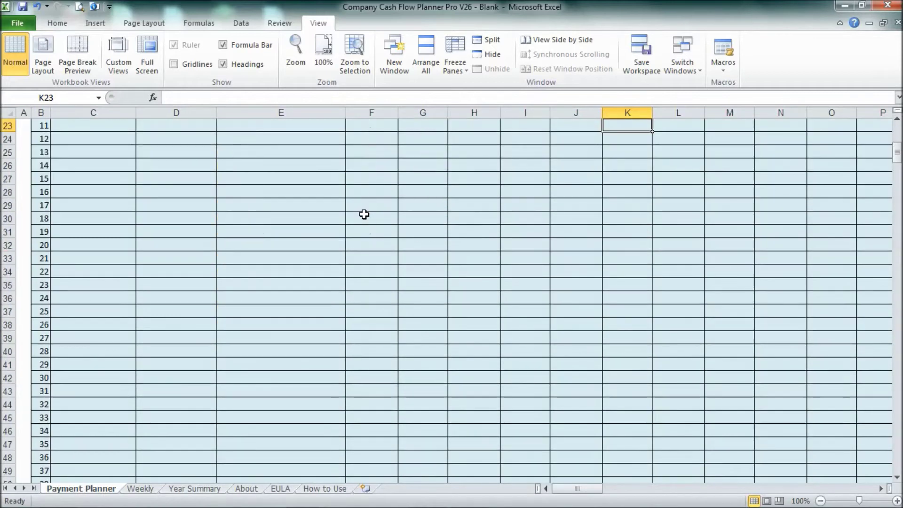
scroll(363, 206, down, 13)
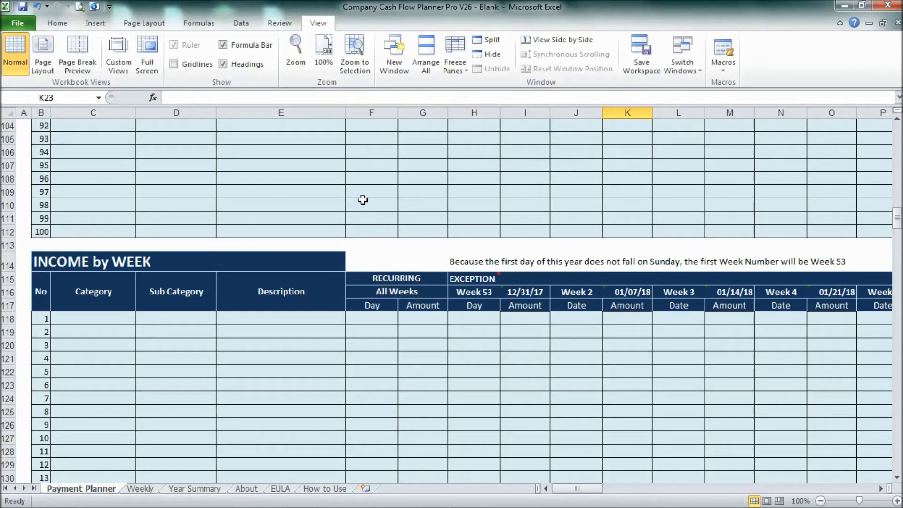
scroll(363, 198, up, 13)
scroll(364, 196, down, 11)
scroll(365, 189, down, 3)
click(321, 237)
text(Invoice )
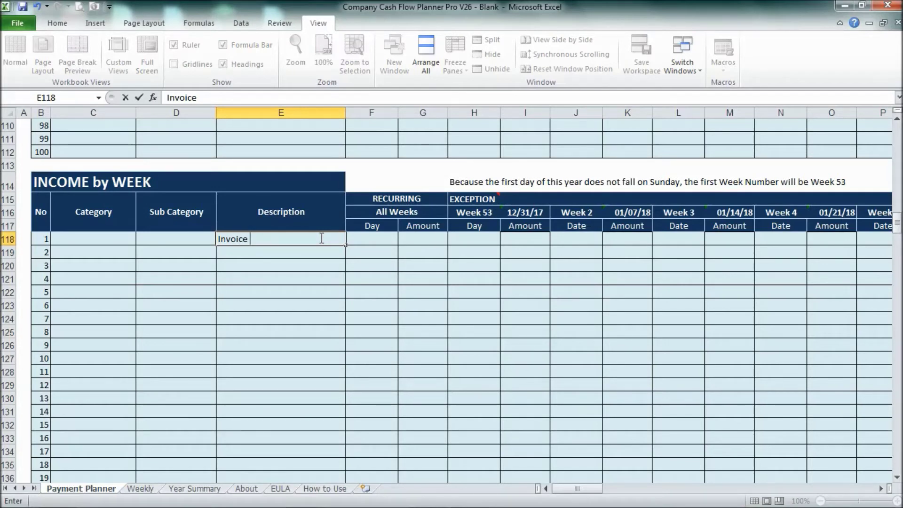
text(#11)
key(ctrl+Return)
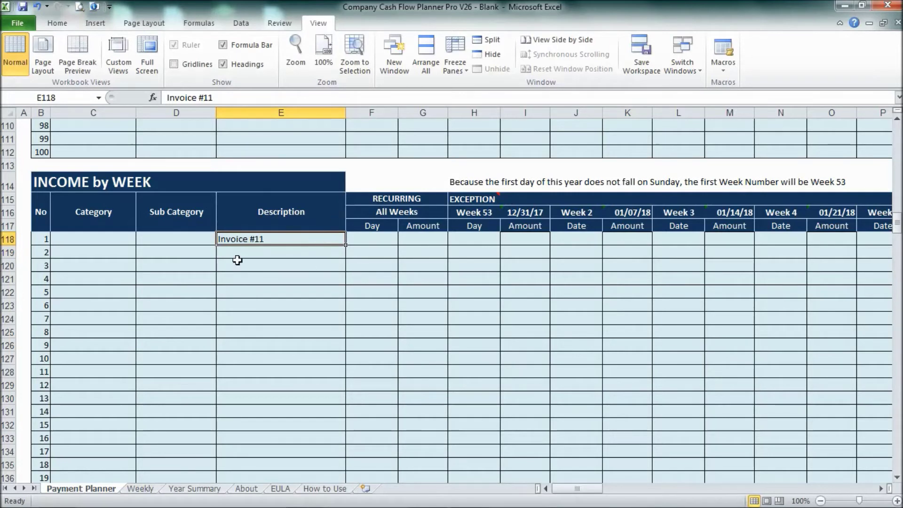
drag(345, 245, 333, 417)
- Set the recurring day to Monday for Invoices #11 to #24 in the INCOME by WEEK table
click(375, 237)
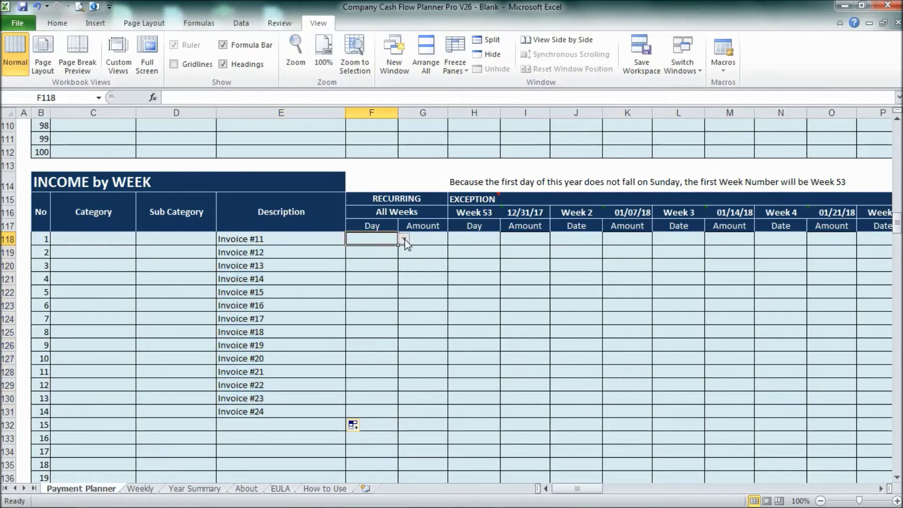
click(404, 240)
click(395, 258)
click(388, 250)
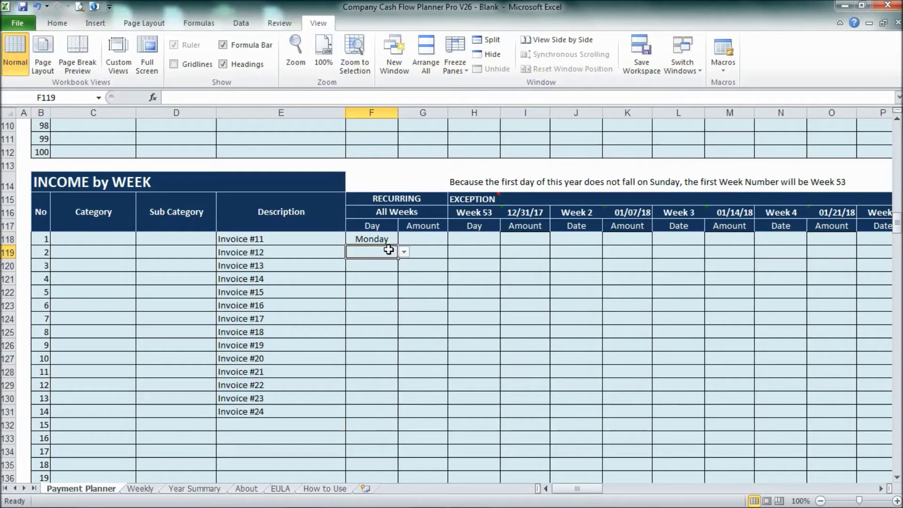
click(404, 251)
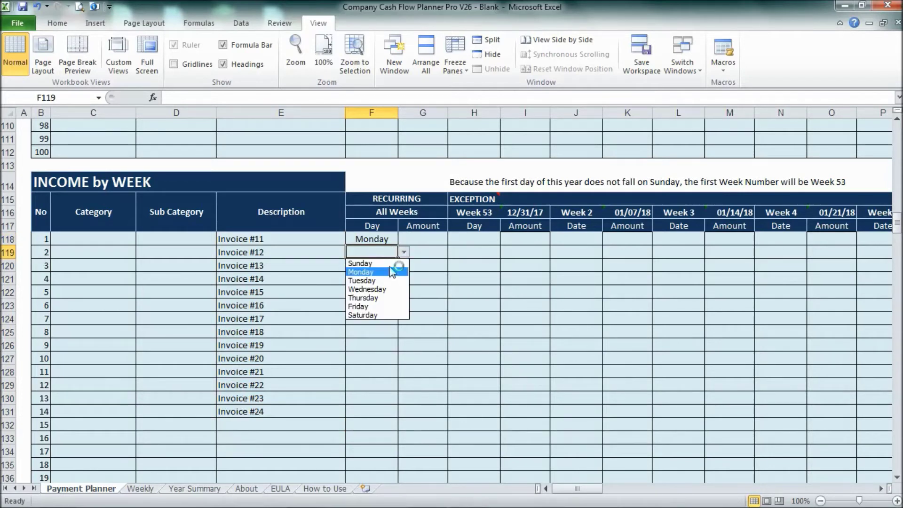
click(392, 272)
key(ctrl+c)
key(Down)
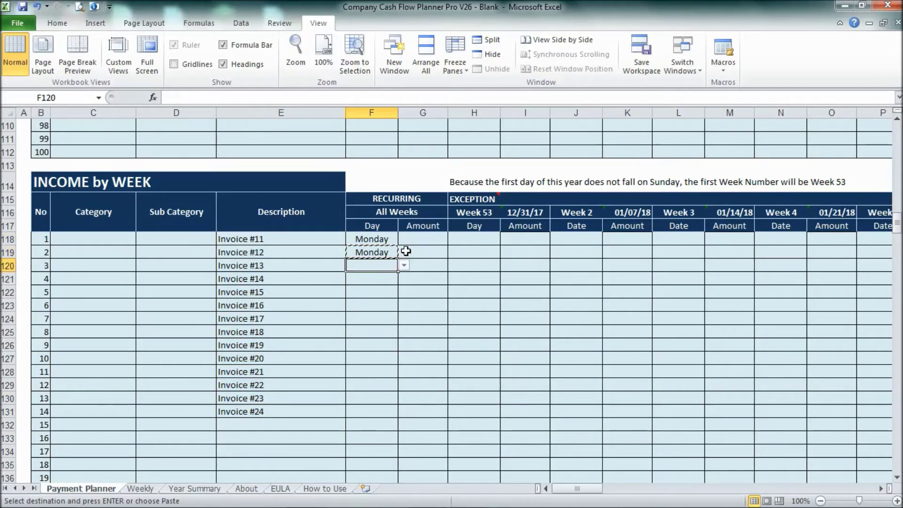
key(shift+Down)
key(shift+Down)
key(shift+Down)
key(shift+Down)
key(shift+Down)
key(shift+Down)
key(shift+Down)
key(shift+Down)
key(shift+Down)
key(shift+Down)
key(shift+Down)
key(Return)
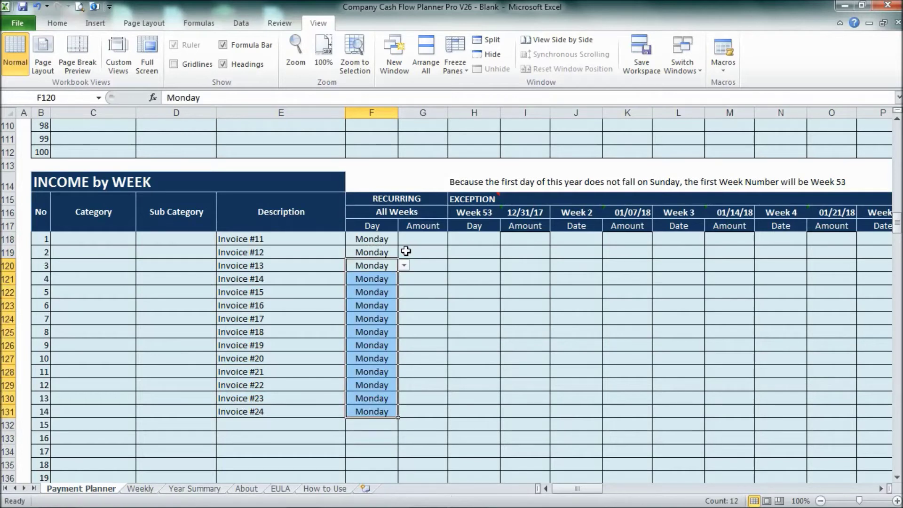
click(430, 239)
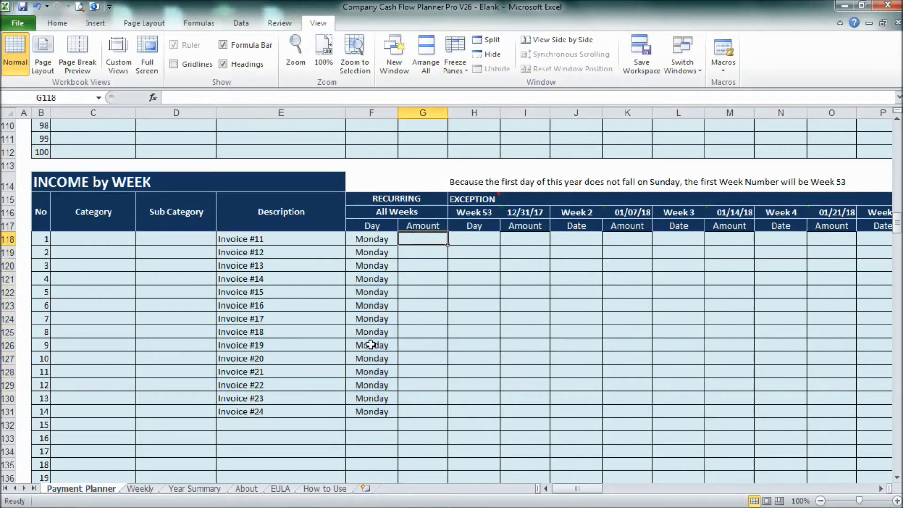
- Change the recurring day of Invoices #18 to #24 to Tuesday
click(379, 332)
click(404, 333)
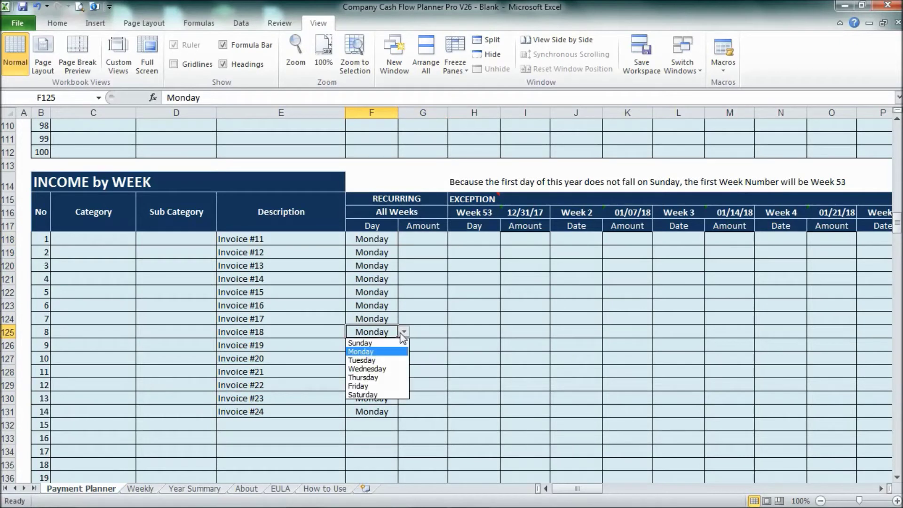
click(382, 360)
key(ctrl+c)
key(Down)
key(shift+Down)
key(shift+Down)
key(shift+Down)
key(shift+Down)
key(shift+Down)
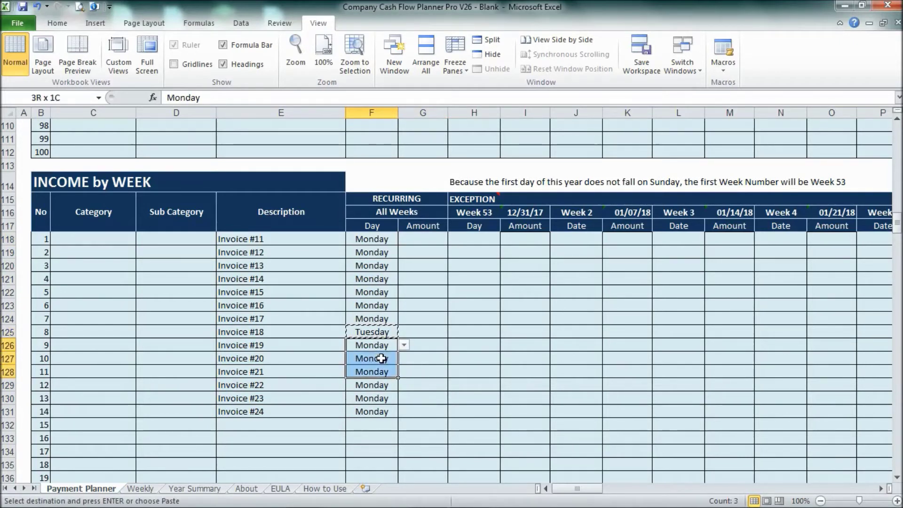
key(Return)
- Set the recurring weekly amount to 100 for Invoices #11 to #24
click(432, 240)
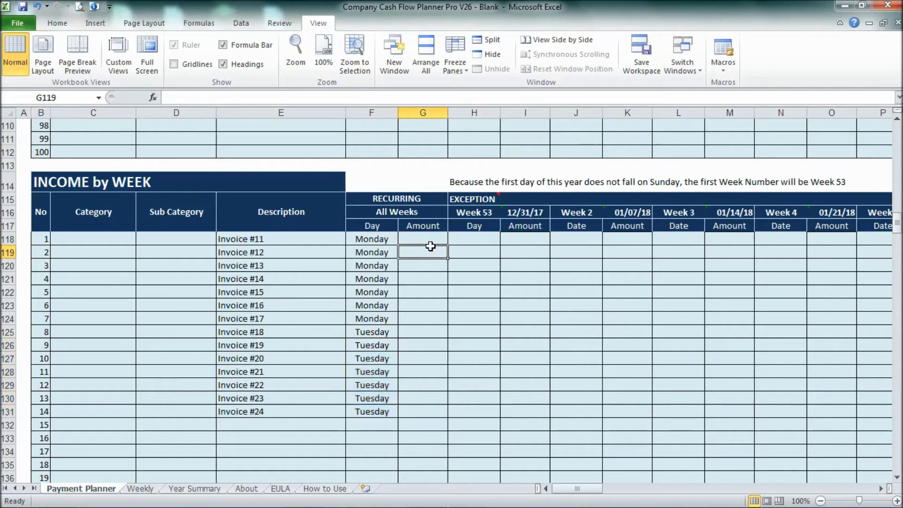
text(100)
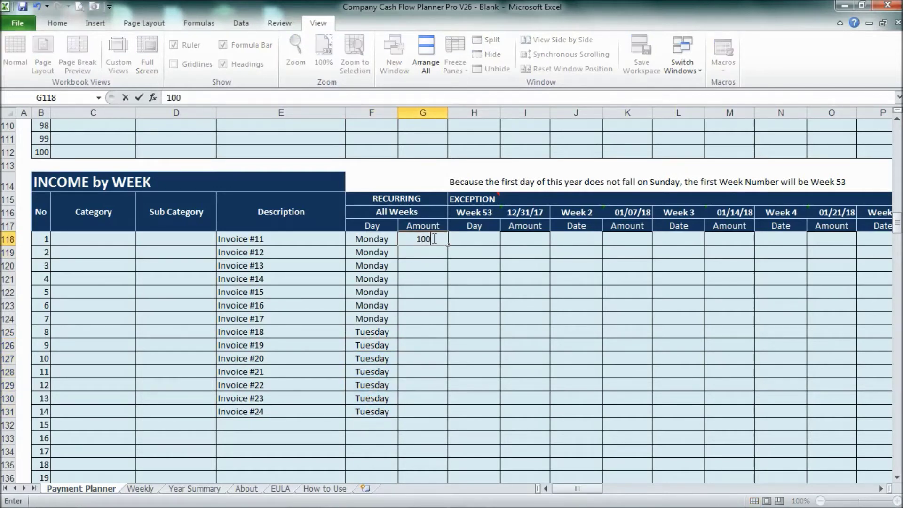
key(Return)
click(433, 239)
key(ctrl+c)
key(Down)
key(shift+Down)
key(shift+Down)
key(shift+Down)
key(shift+Down)
key(shift+Down)
key(shift+Down)
key(shift+Down)
key(shift+Down)
key(shift+Down)
key(shift+Down)
key(shift+Down)
key(shift+Down)
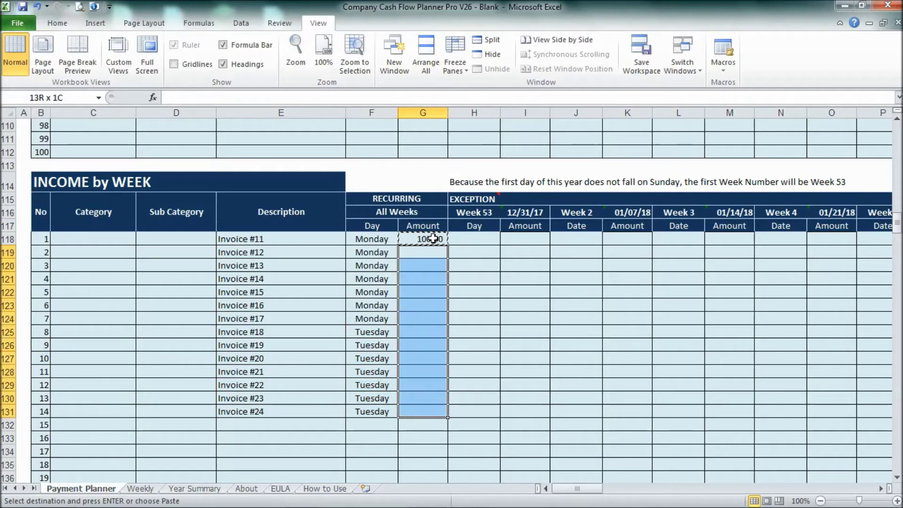
key(Return)
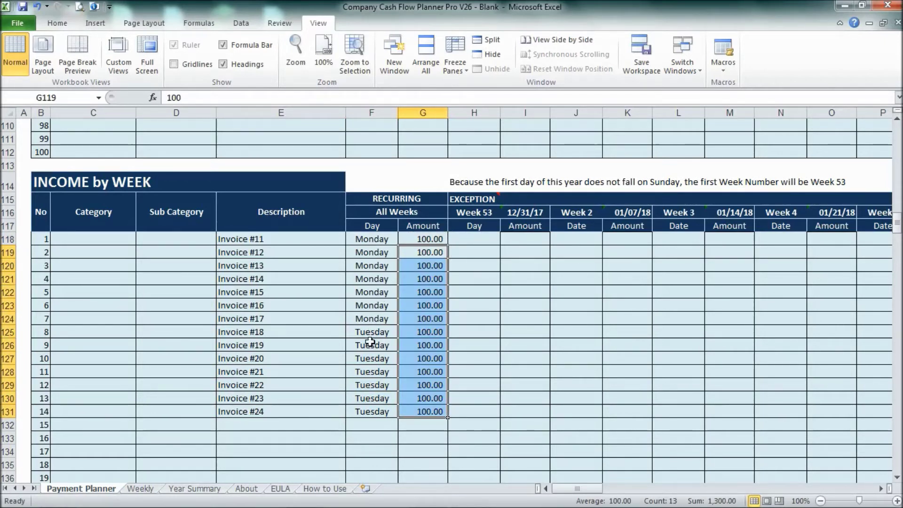
- Check in the Weekly sheet how the weekly invoices are listed on Monday and Tuesday of weeks 5 and 6
click(146, 489)
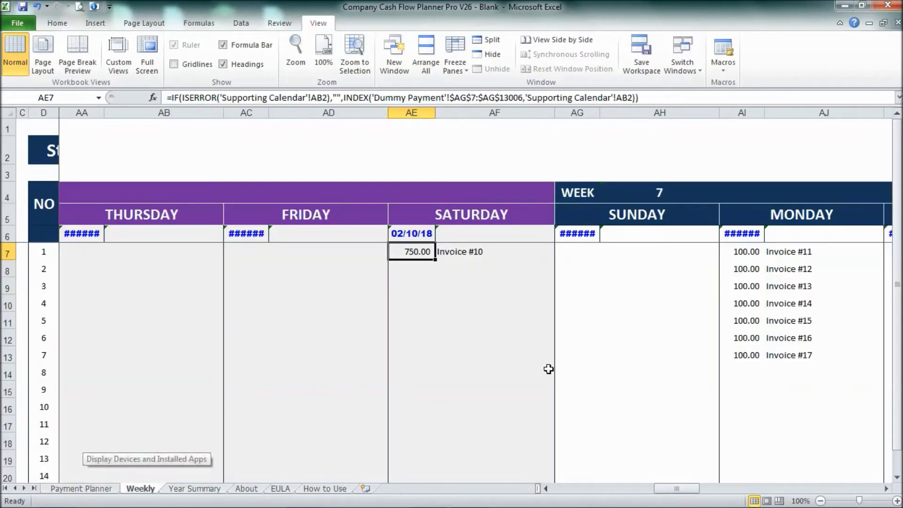
drag(665, 488, 637, 488)
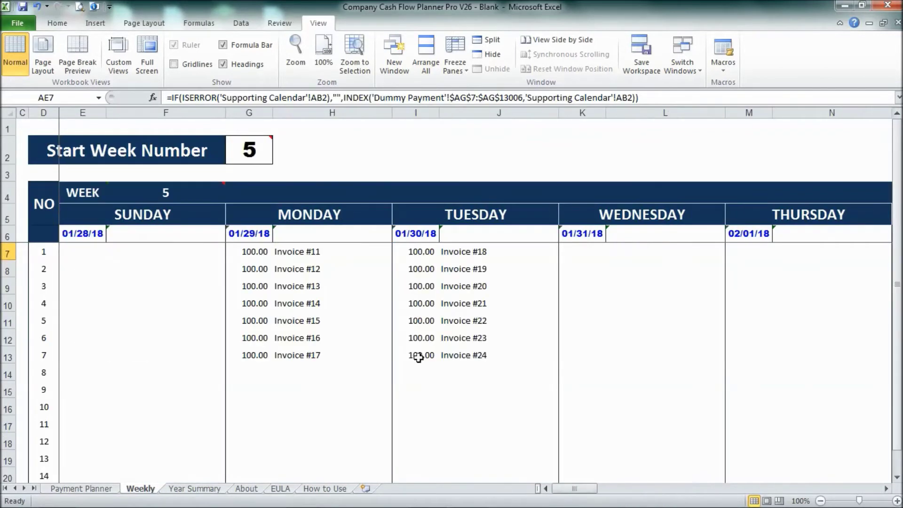
drag(301, 255, 292, 350)
drag(579, 489, 629, 487)
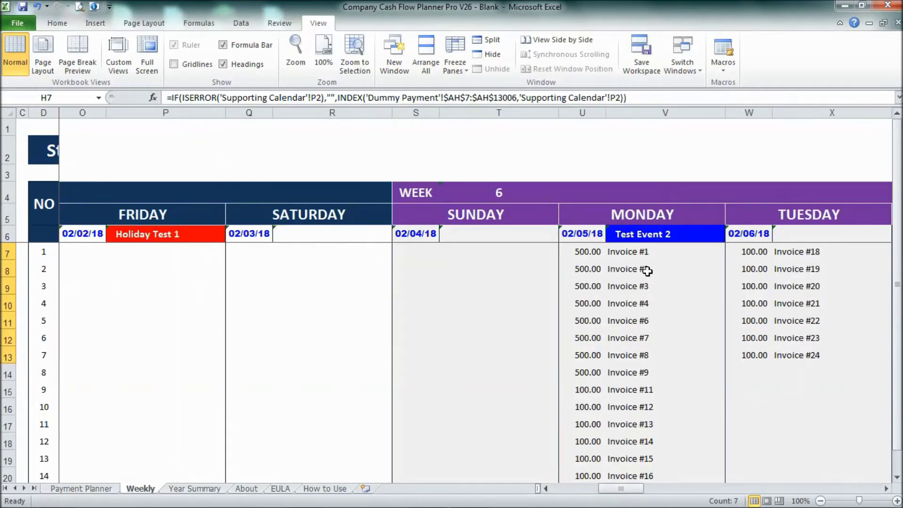
click(637, 259)
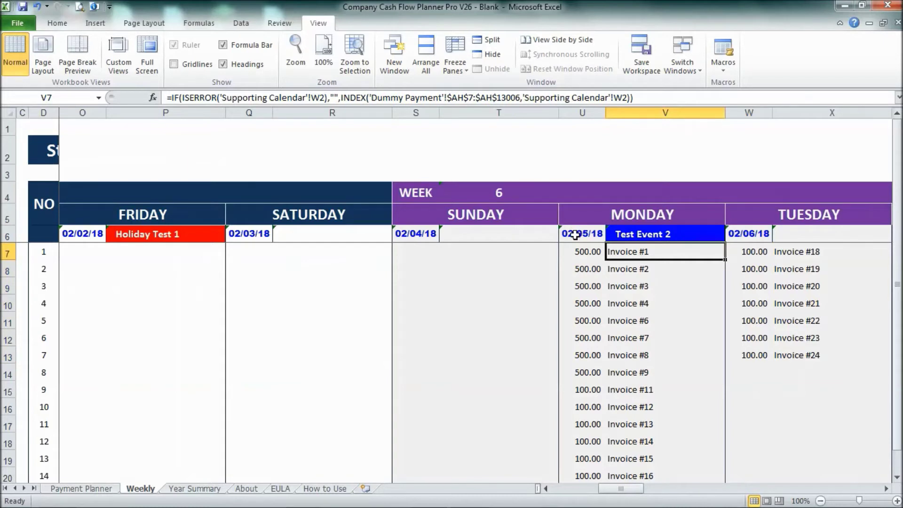
scroll(636, 257, down, 1)
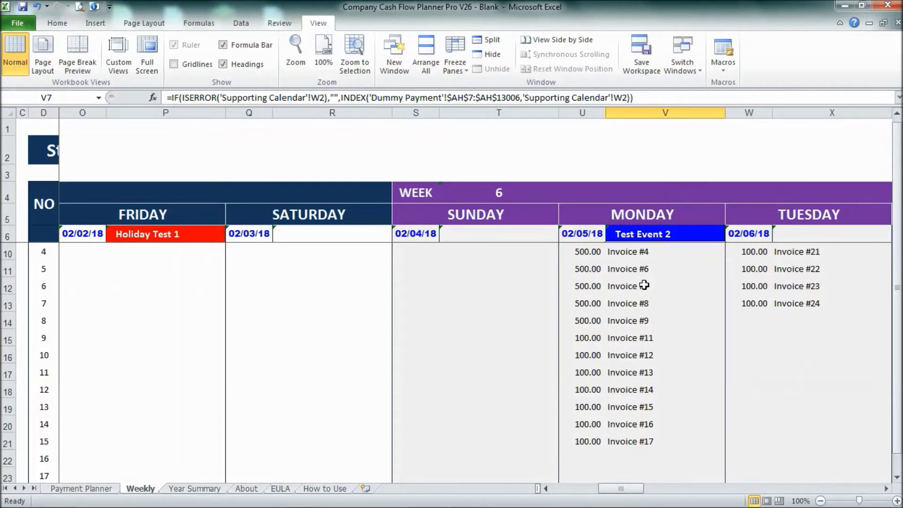
click(657, 339)
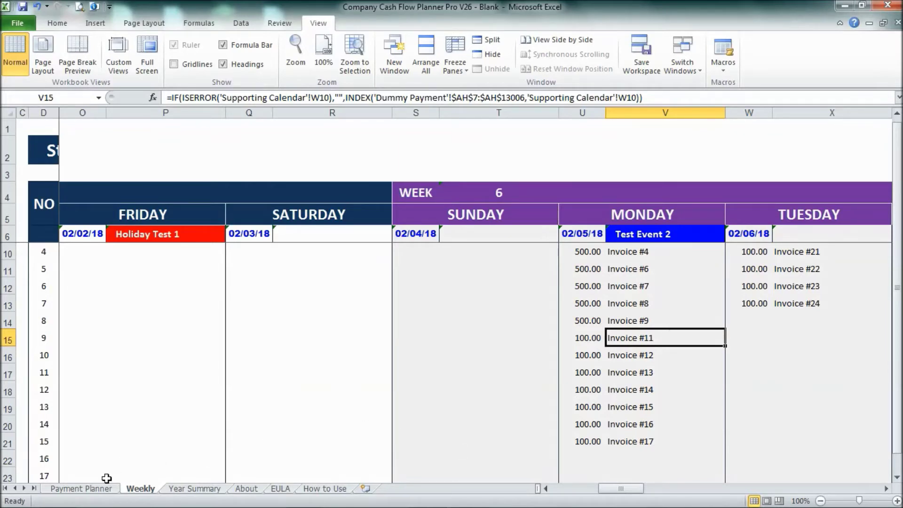
- In the Payment Planner's INCOME by WEEK table, exclude Invoice #11 from Week 53 by marking its exception day with x
click(92, 489)
click(420, 357)
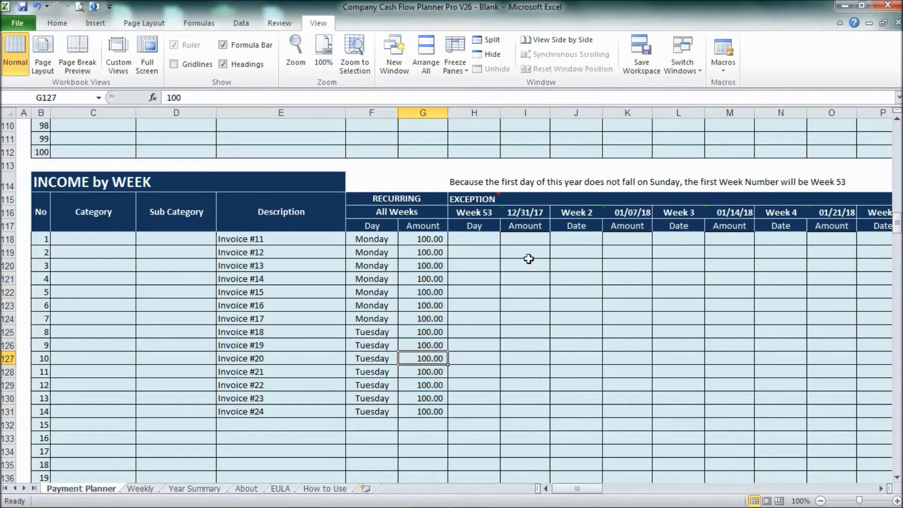
click(491, 275)
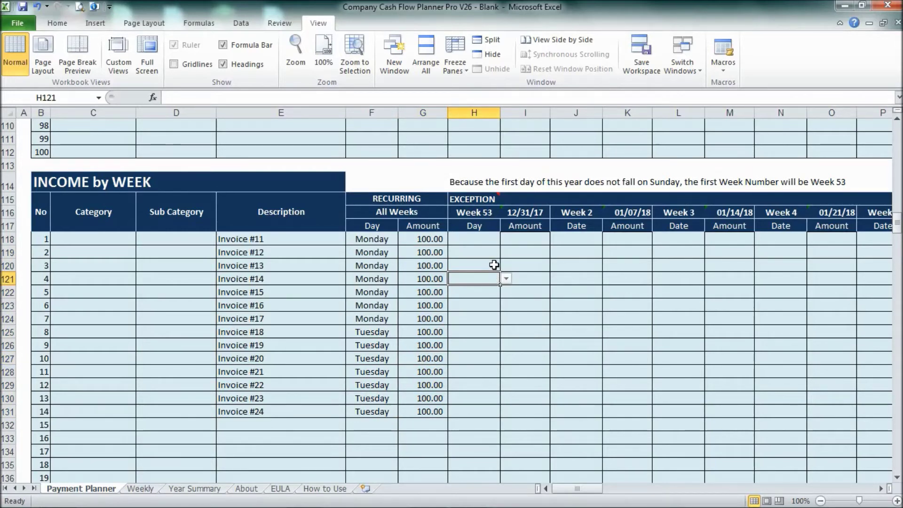
click(479, 239)
key(Left)
key(Left)
key(Left)
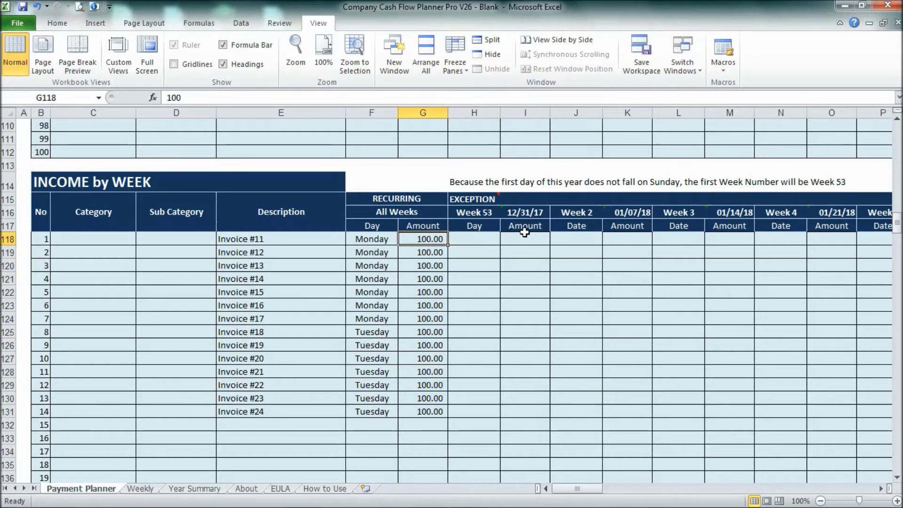
key(Right)
key(Right)
key(Right)
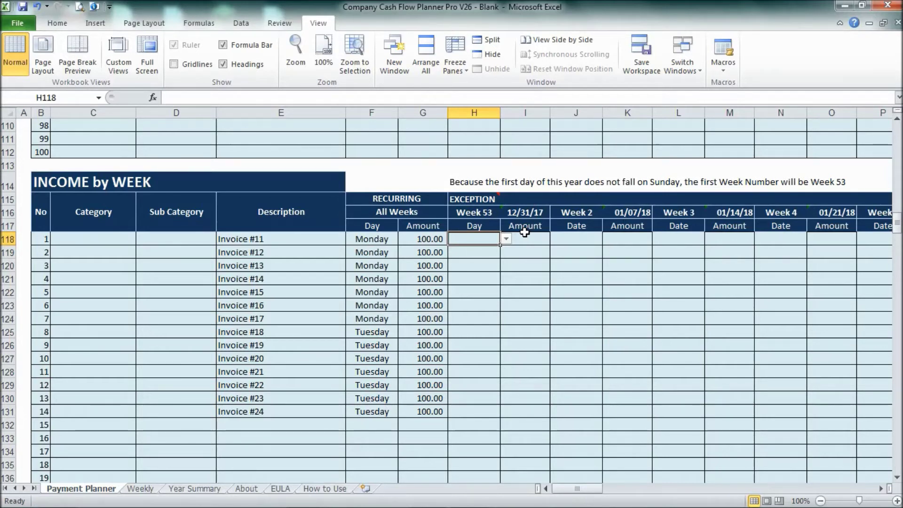
key(Right)
key(Right)
key(Left)
key(Left)
text(x)
- Mark x as the exception date of Invoice #11 in Weeks 3, 5, 7 and 9
key(Right)
key(Right)
key(Right)
key(Right)
text(x)
key(Right)
key(Right)
key(Right)
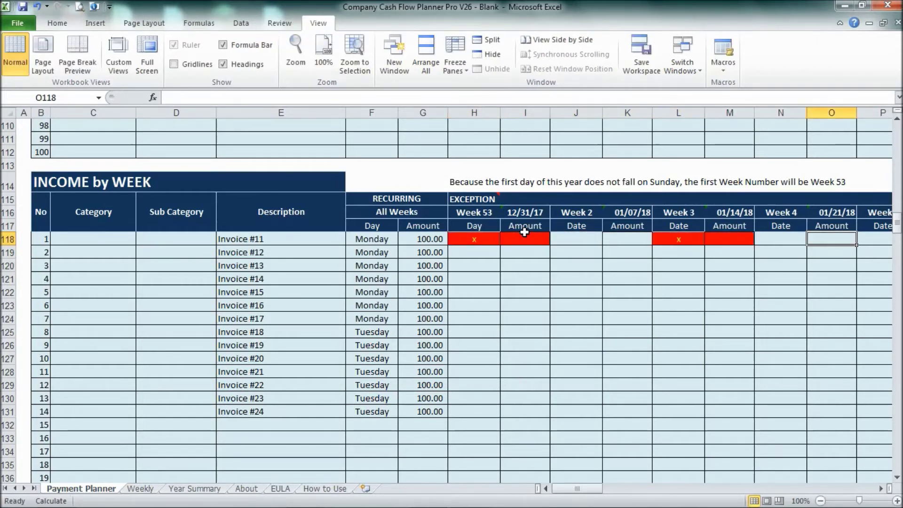
scroll(524, 232, right, 1)
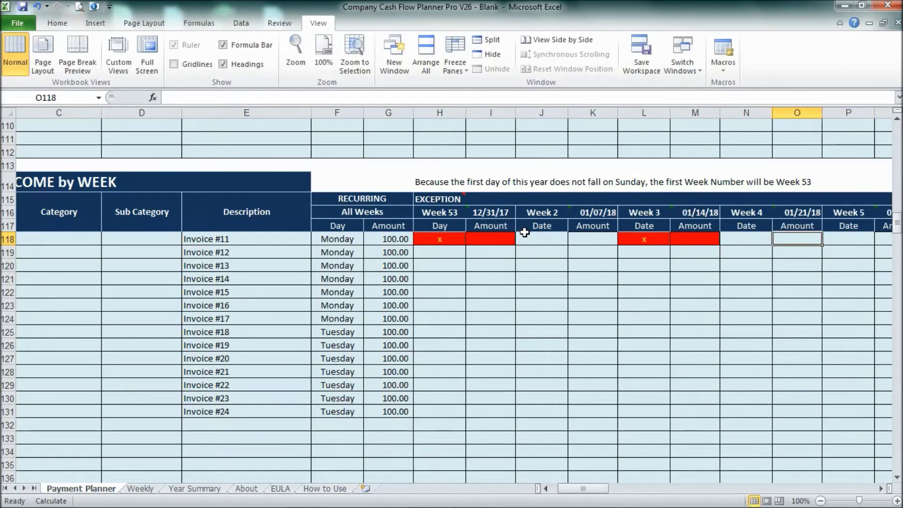
key(Right)
key(Right)
key(Right)
key(Right)
key(Right)
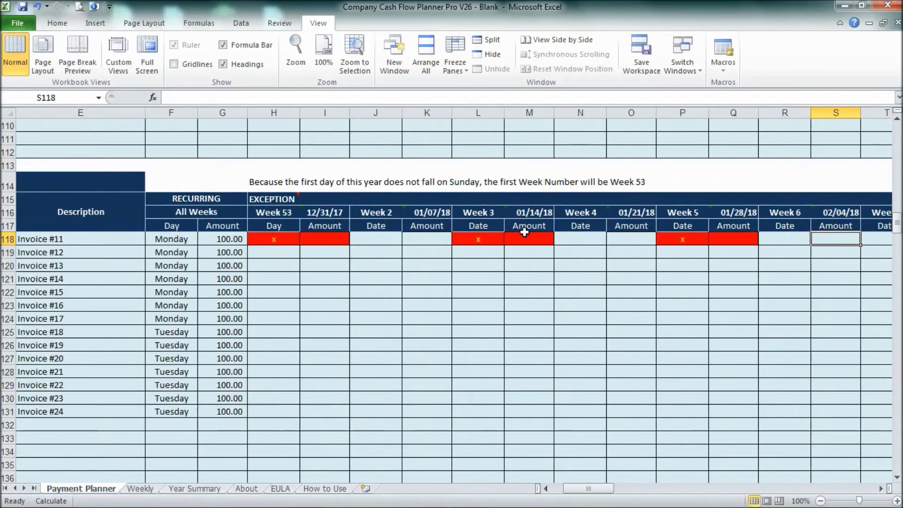
text(x)
key(Right)
key(Right)
key(Right)
key(Right)
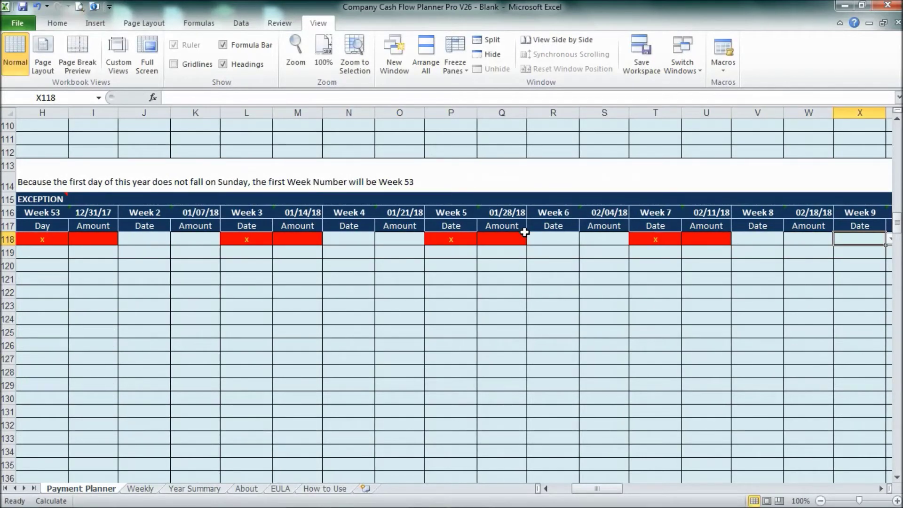
text(x)
- In the INCOME by WEEK table, mark x as the exception of Invoice #12 in Week 53, Week 2 and Week 3
key(ctrl+Left)
key(ctrl+Left)
key(ctrl+Left)
key(ctrl+Left)
key(ctrl+Left)
key(ctrl+Left)
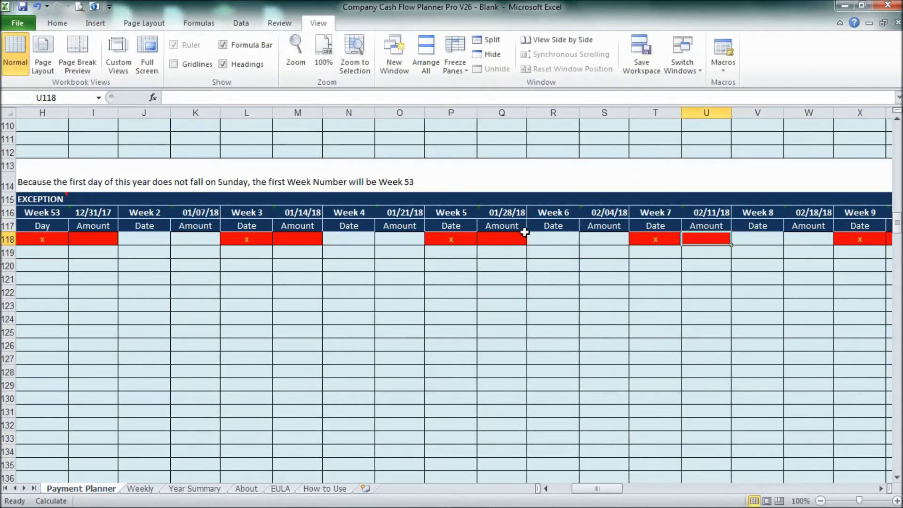
key(Left)
key(Right)
key(Right)
key(Right)
key(Right)
key(Right)
key(Right)
key(Right)
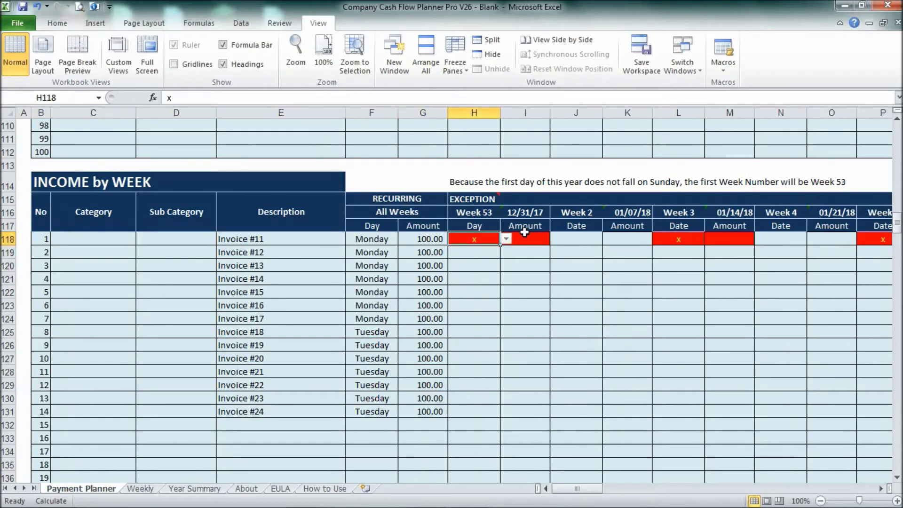
click(457, 250)
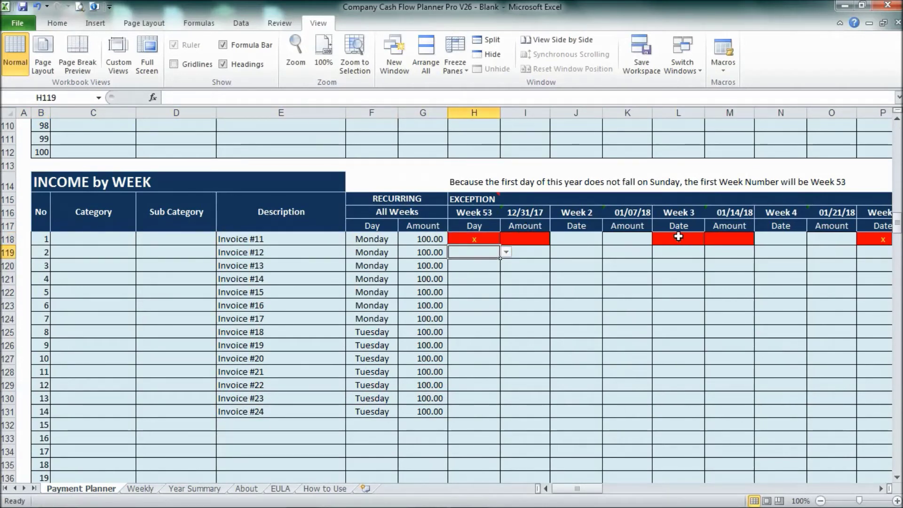
text(x)
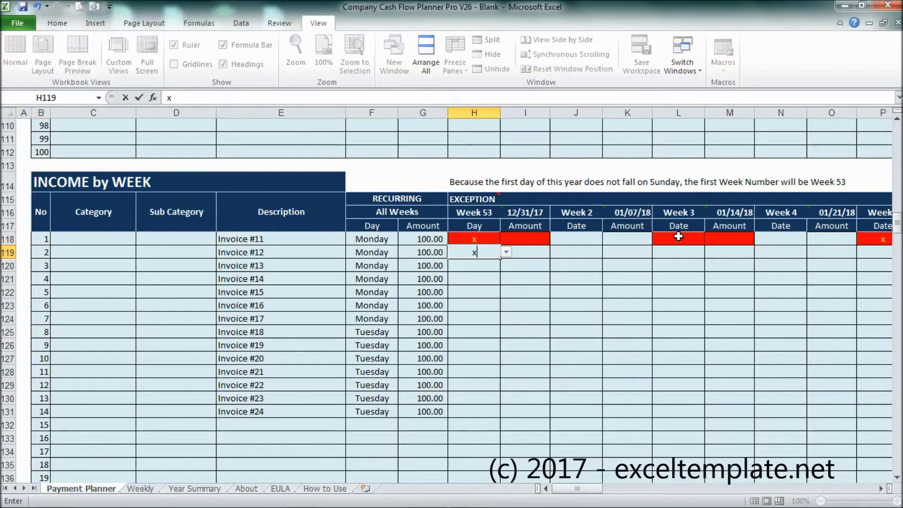
key(Right)
key(Right)
key(Right)
text(x)
key(Tab)
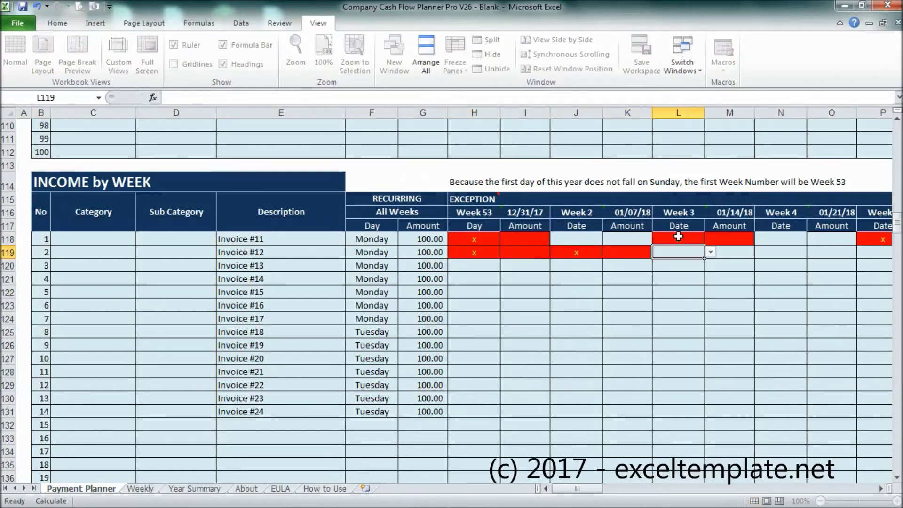
text(x)
key(Tab)
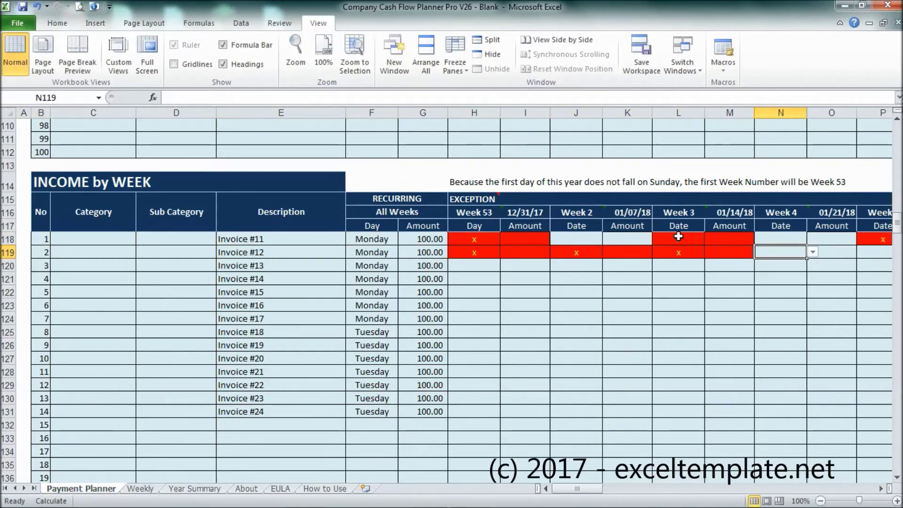
- Mark x as the exception date of Invoice #12 in Weeks 5, 6, 7 and 8
key(Tab)
key(Left)
key(Left)
key(Right)
key(Right)
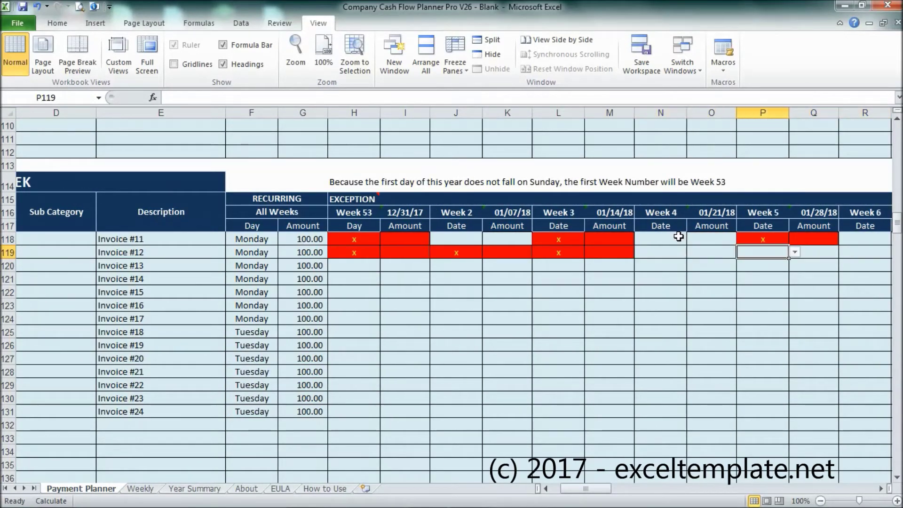
text(x)
key(Right)
key(Right)
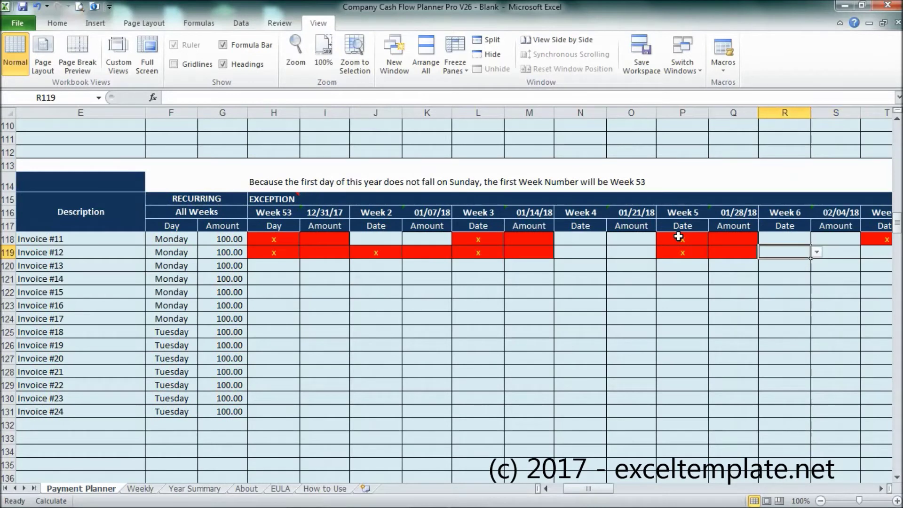
text(x)
key(Right)
key(Right)
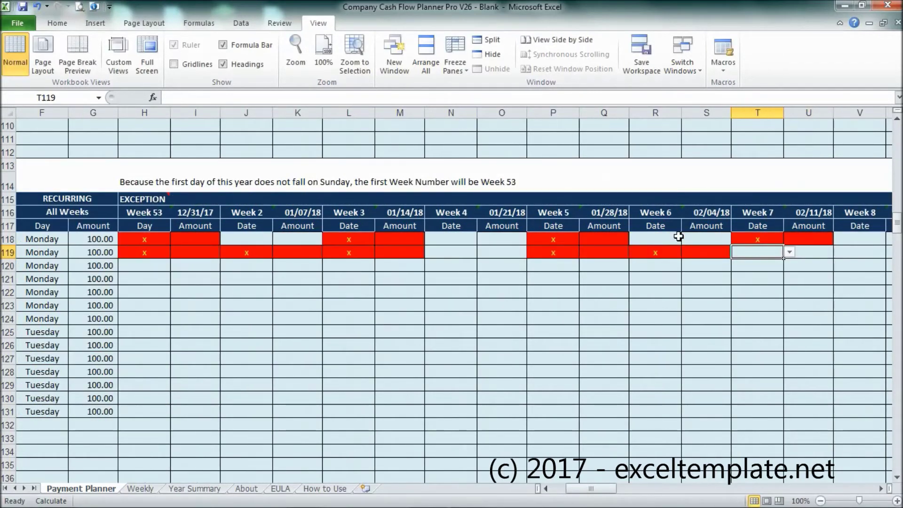
text(x)
key(Right)
key(Right)
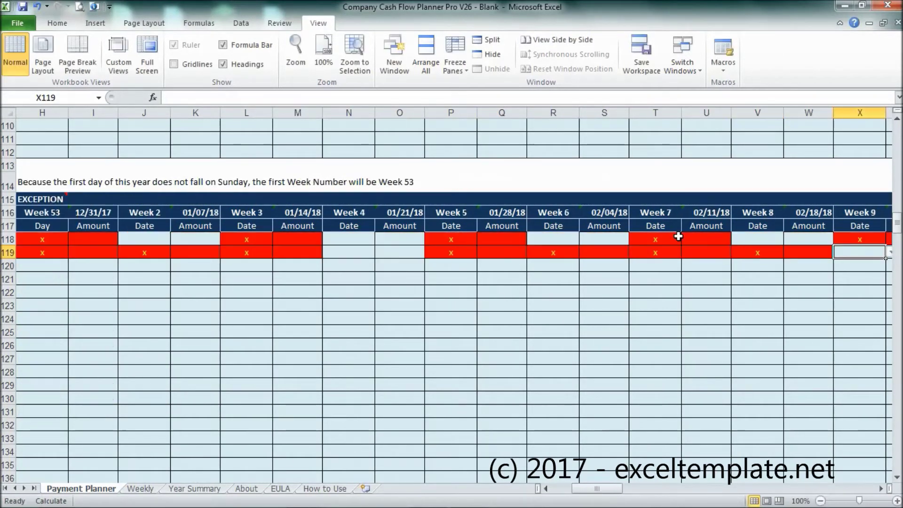
key(Home)
key(Right)
key(Right)
key(Right)
key(Right)
key(Down)
key(Down)
key(Down)
key(Down)
key(Down)
key(Down)
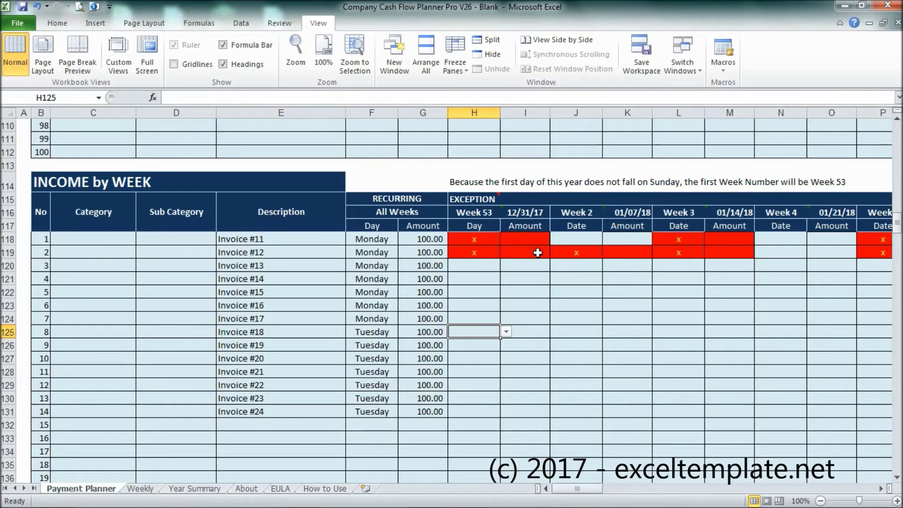
- Add Invoice #30 as the description of entry 11 in the INCOME by MONTH table
scroll(471, 282, up, 17)
scroll(373, 246, up, 19)
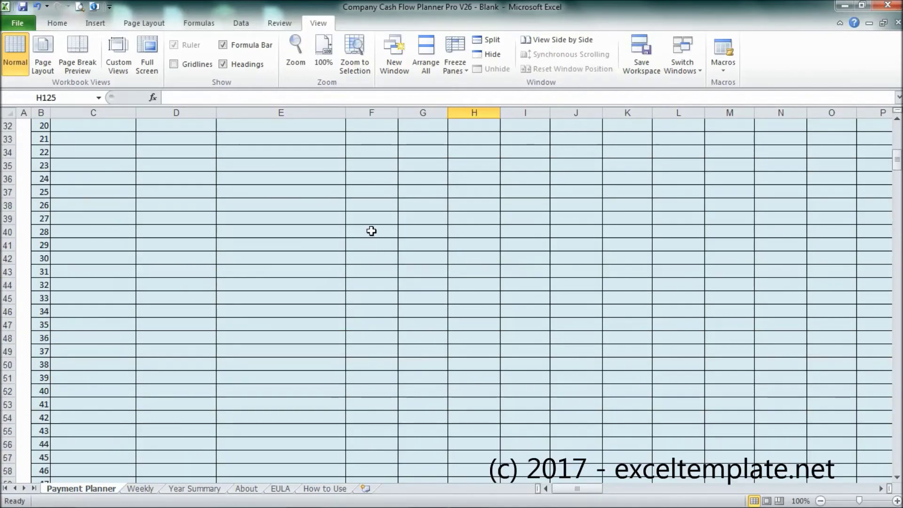
click(577, 339)
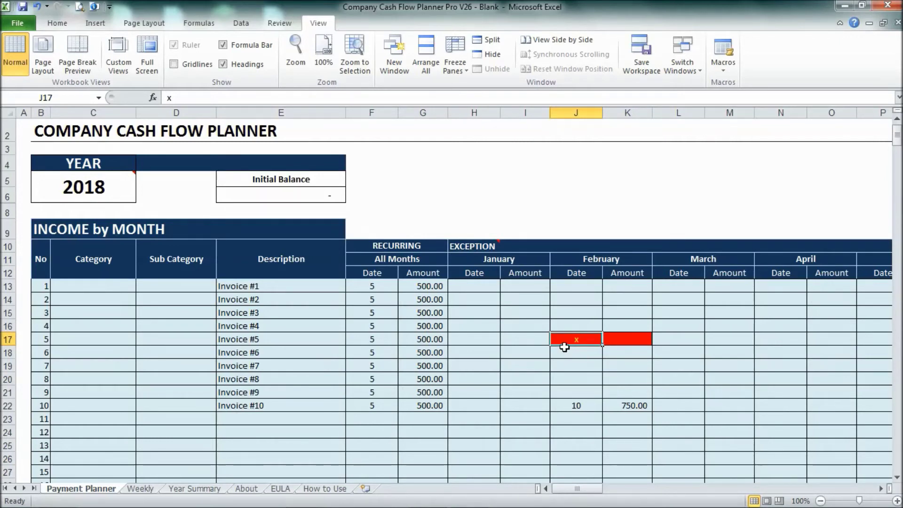
click(329, 414)
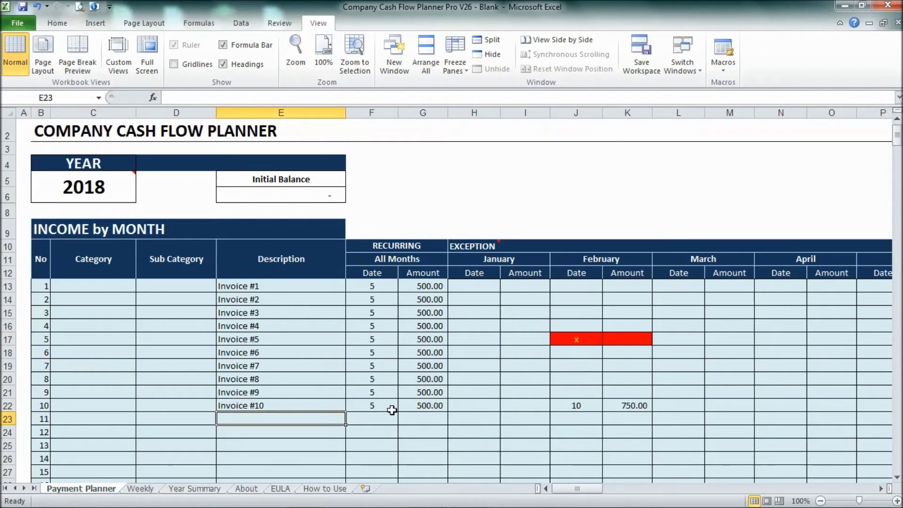
text(Inoi)
key(BackSpace)
key(BackSpace)
text(voice )
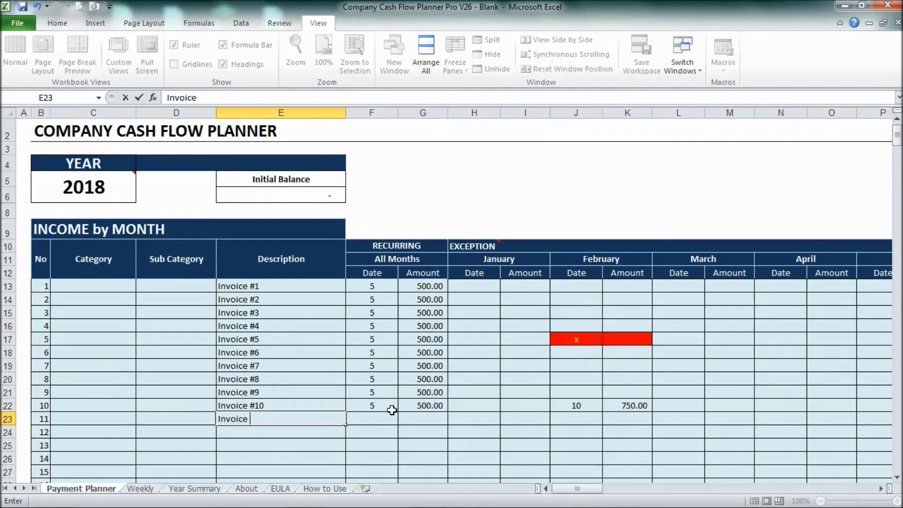
text(#30)
key(Return)
- Set the June exception of Invoice #30 to date 6 with an amount of 5000
key(Right)
key(Right)
key(Up)
key(Up)
key(Down)
key(Right)
key(Right)
key(Right)
key(Right)
key(Right)
key(Right)
key(Right)
key(Right)
key(Right)
key(Right)
key(Right)
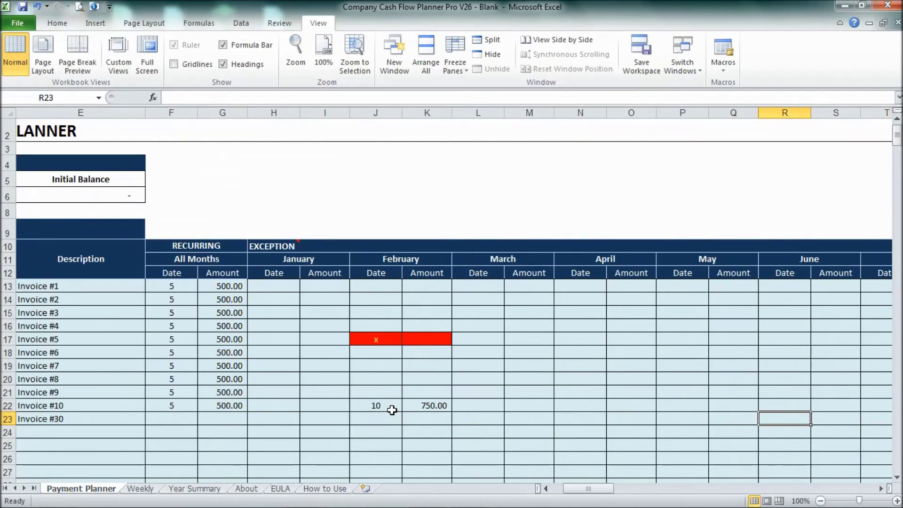
text(6)
key(Tab)
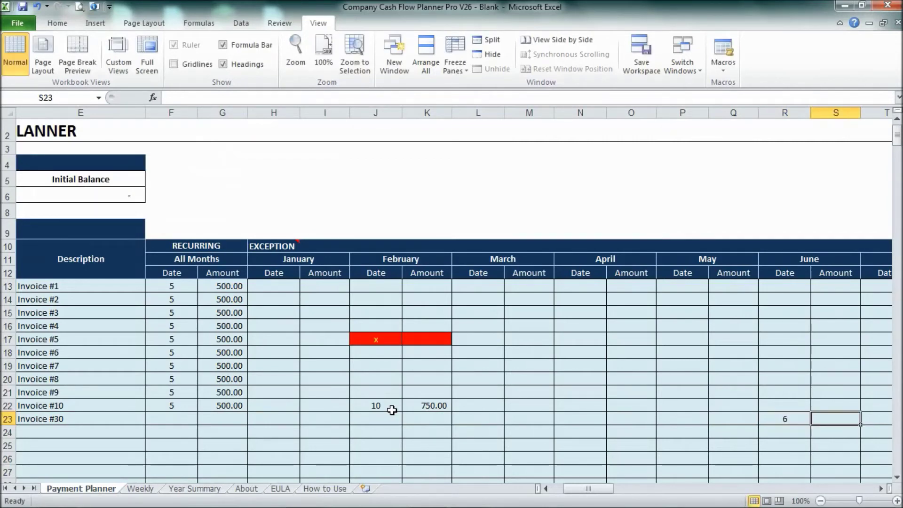
text(5000)
key(Return)
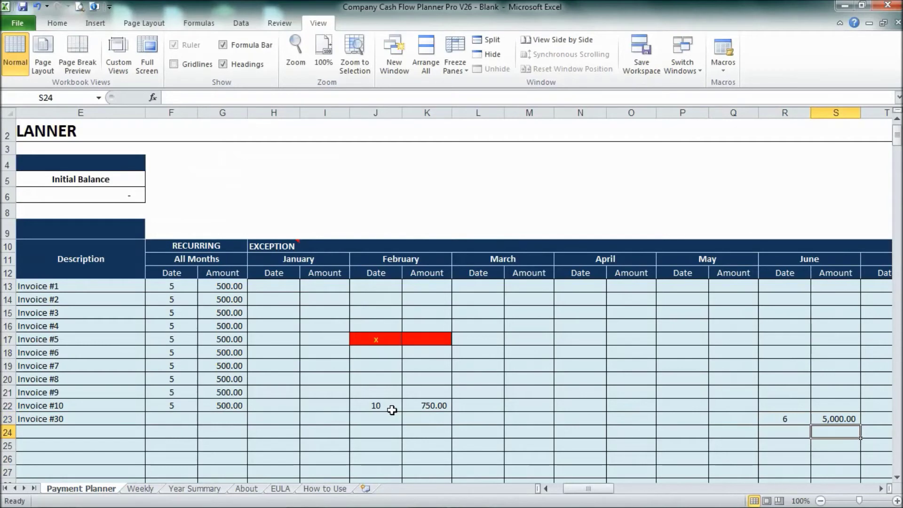
- Compare the INCOME by WEEK exceptions in the Payment Planner with the invoices scheduled in the Weekly sheet
drag(615, 488, 591, 487)
scroll(575, 365, down, 13)
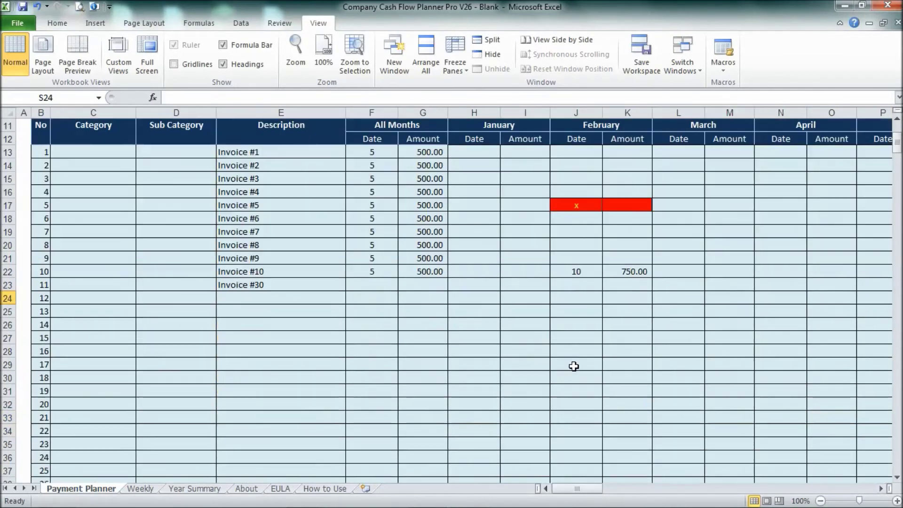
scroll(573, 370, down, 20)
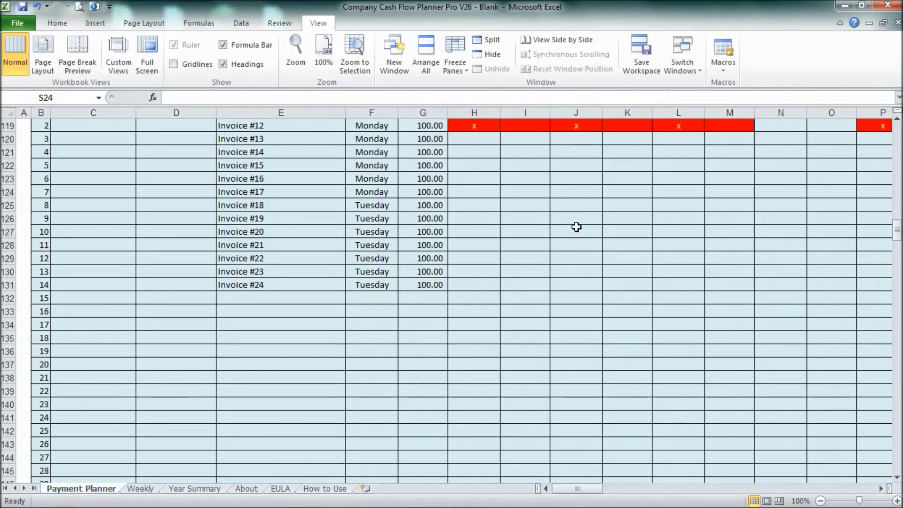
scroll(579, 226, up, 4)
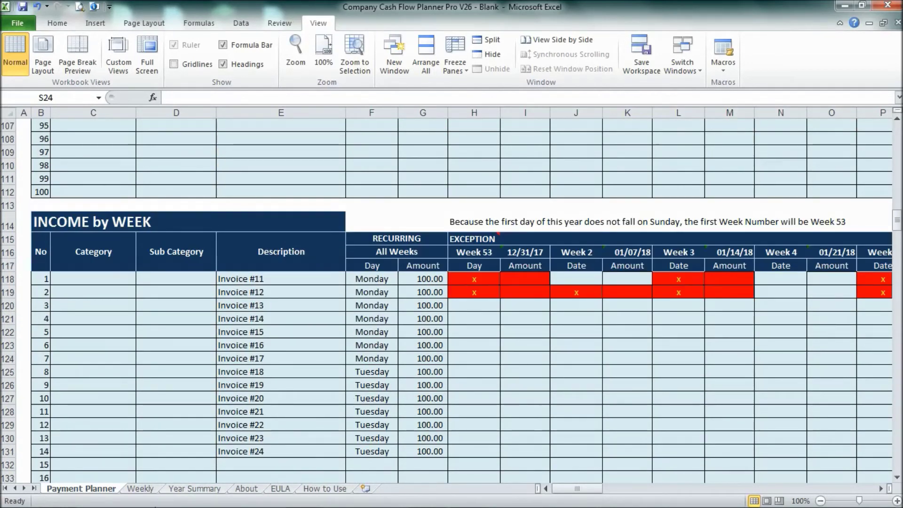
click(147, 492)
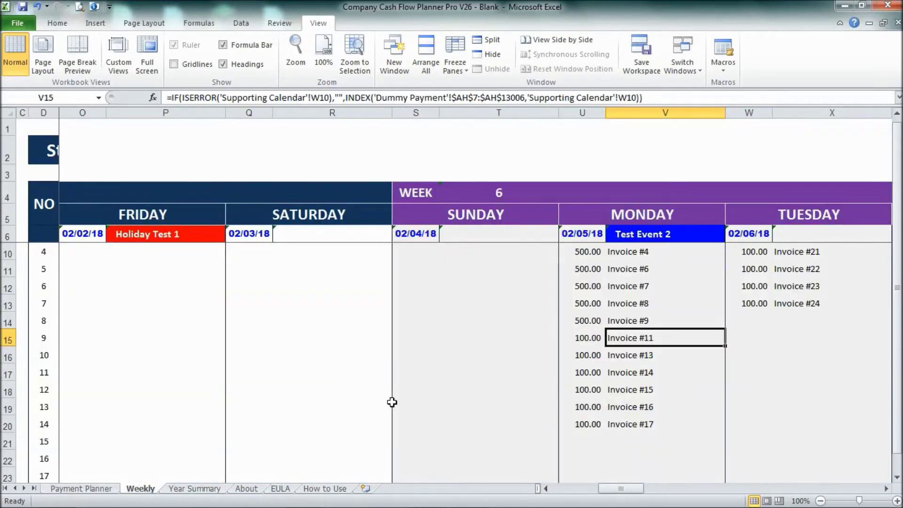
click(570, 489)
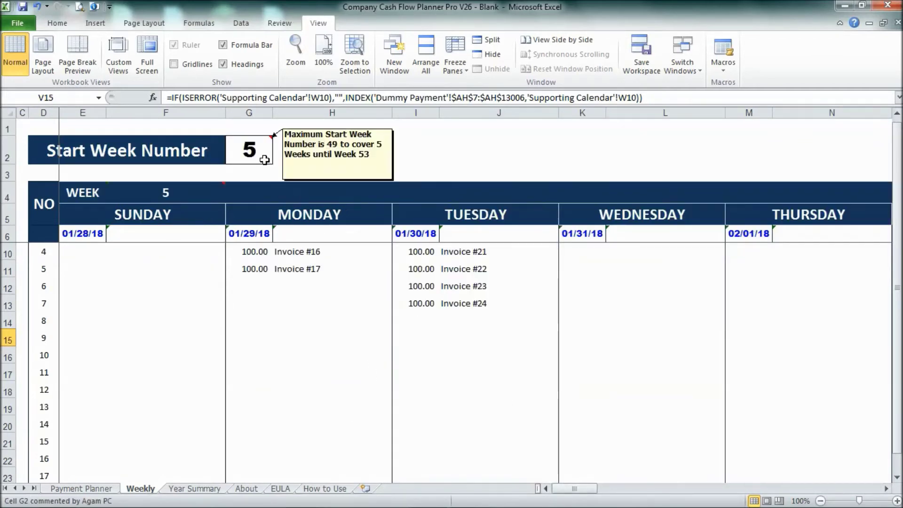
click(96, 490)
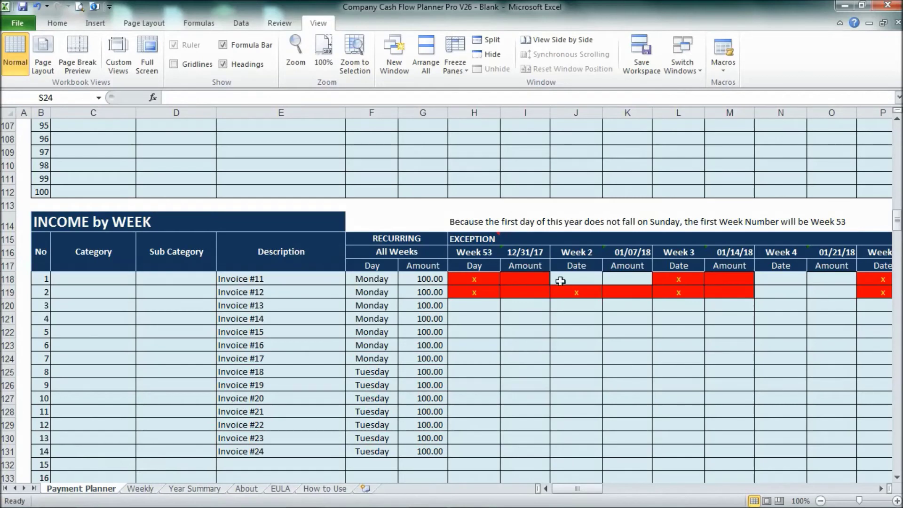
click(144, 490)
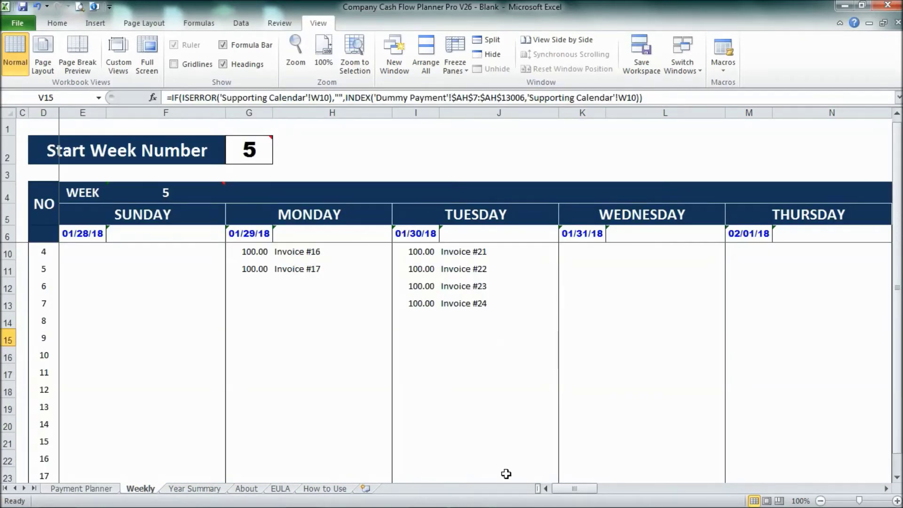
- Autofit the Weekly sheet's last four date columns, BO, BQ, BS and BU, for Wednesday to Saturday so the dates fit
mouse_move(569, 490)
mouse_down()
mouse_move(680, 489)
mouse_move(870, 455)
mouse_move(866, 445)
mouse_up()
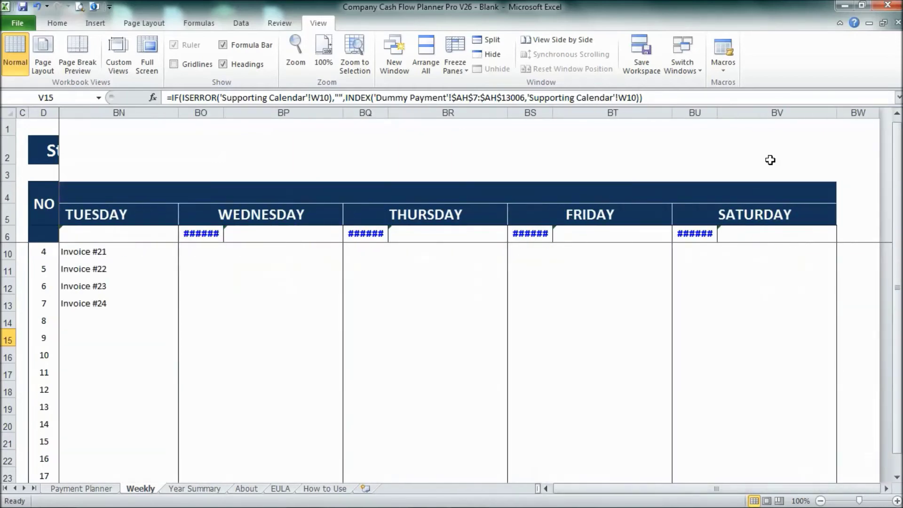
double_click(714, 113)
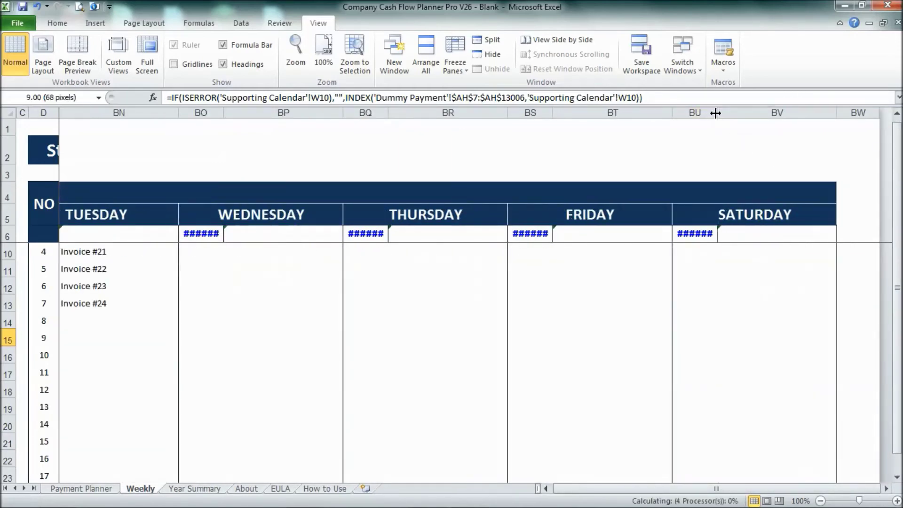
double_click(553, 114)
click(379, 113)
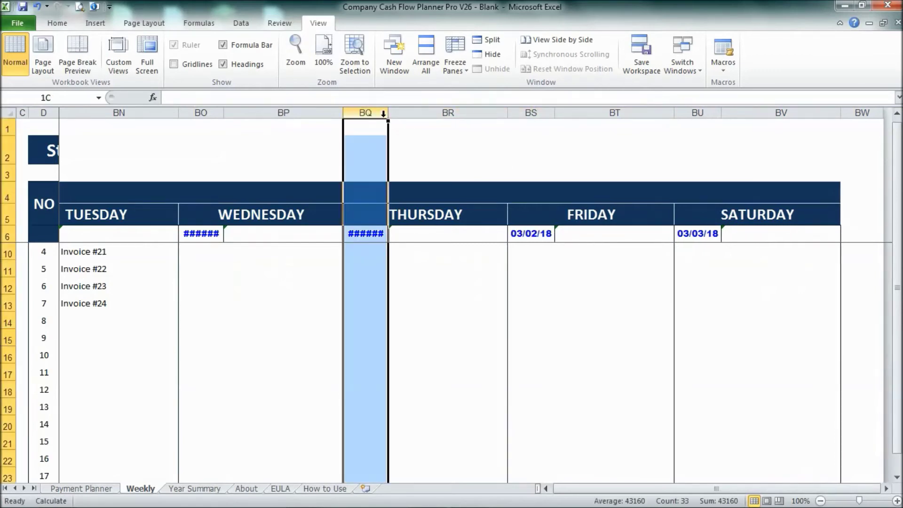
double_click(385, 113)
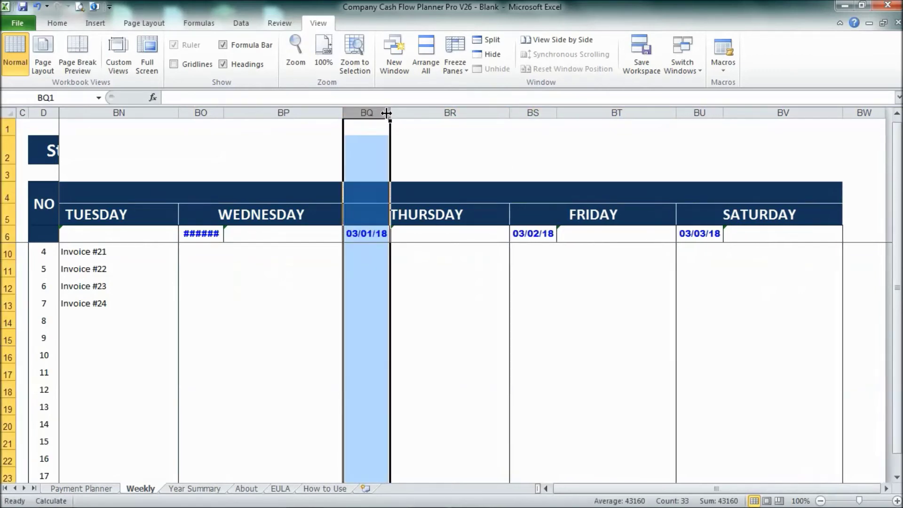
double_click(225, 113)
- Widen the Weekly sheet's week 6 date columns AA and AC, for Thursday and Friday, so the dates fit
drag(583, 490, 573, 495)
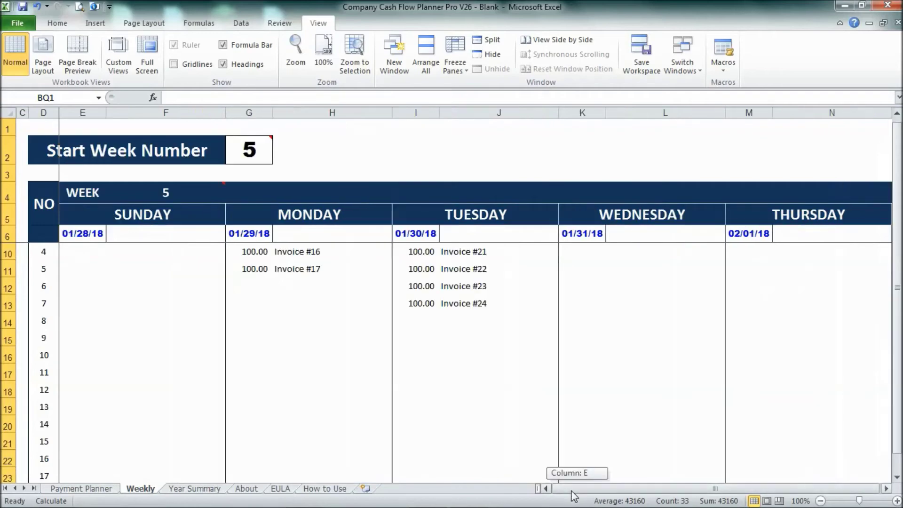
click(886, 489)
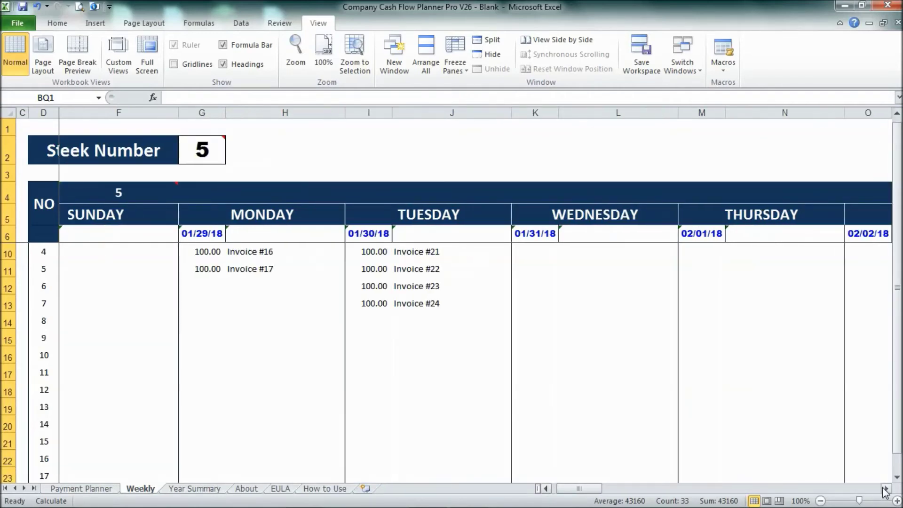
click(886, 489)
click(886, 489)
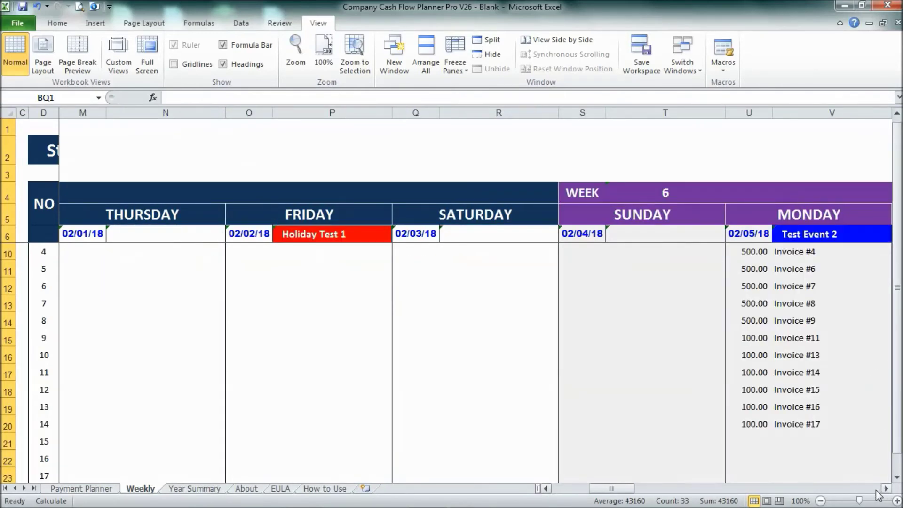
click(853, 488)
drag(437, 111, 439, 111)
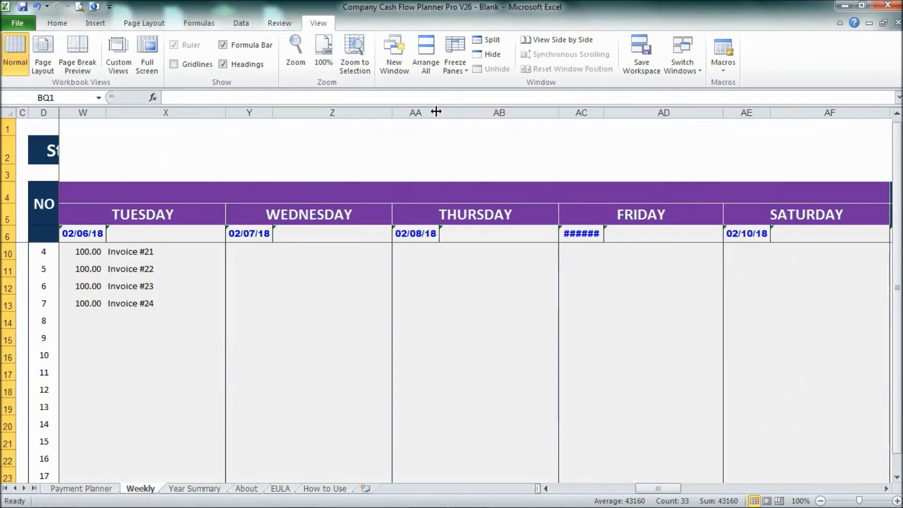
drag(602, 112, 606, 111)
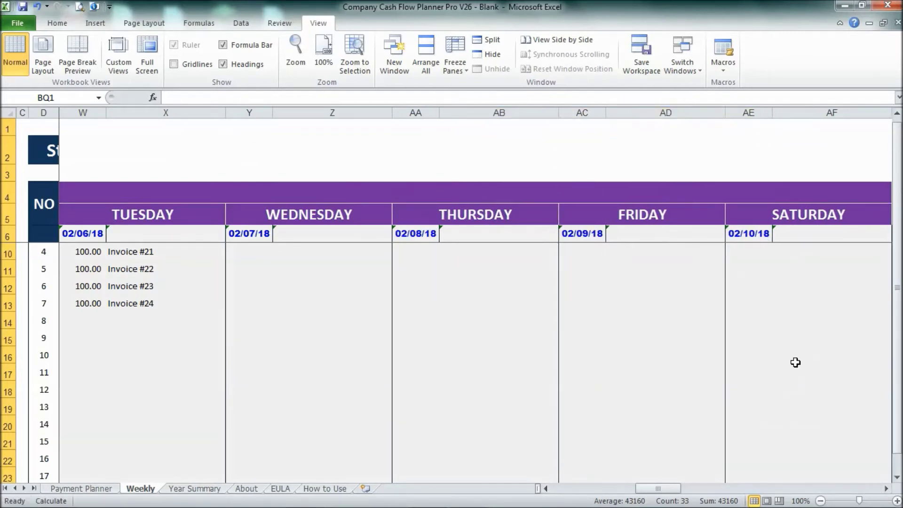
- Widen the Weekly sheet's week 7 date columns AG, AI, AK, AM, AO and AQ, for Sunday to Friday, so the dates fit
click(829, 487)
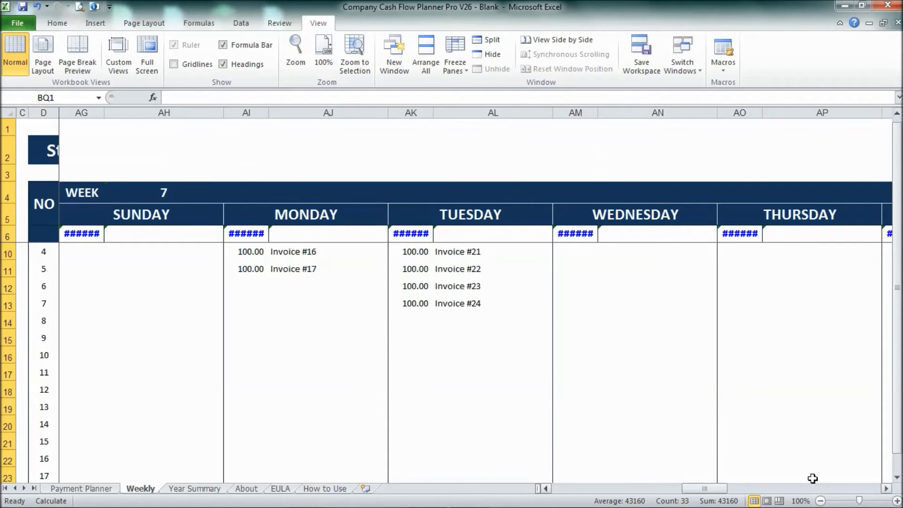
drag(102, 113, 104, 112)
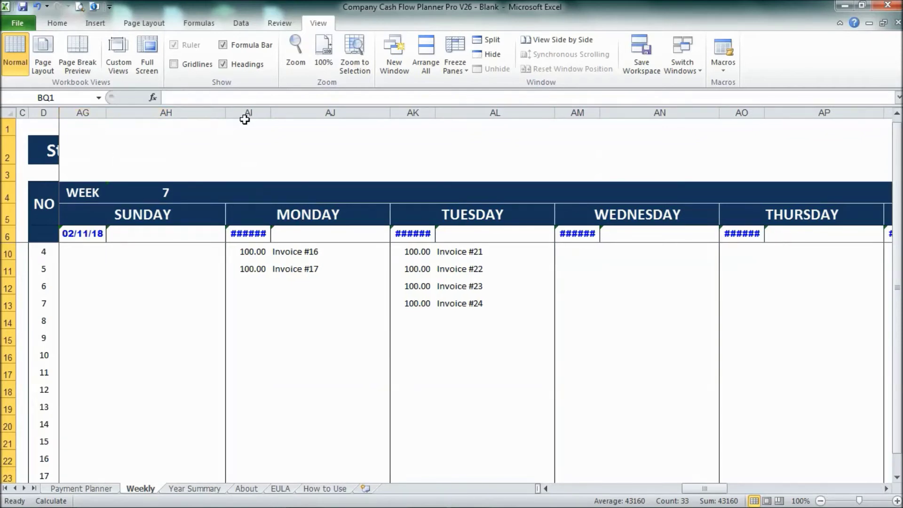
drag(271, 113, 273, 113)
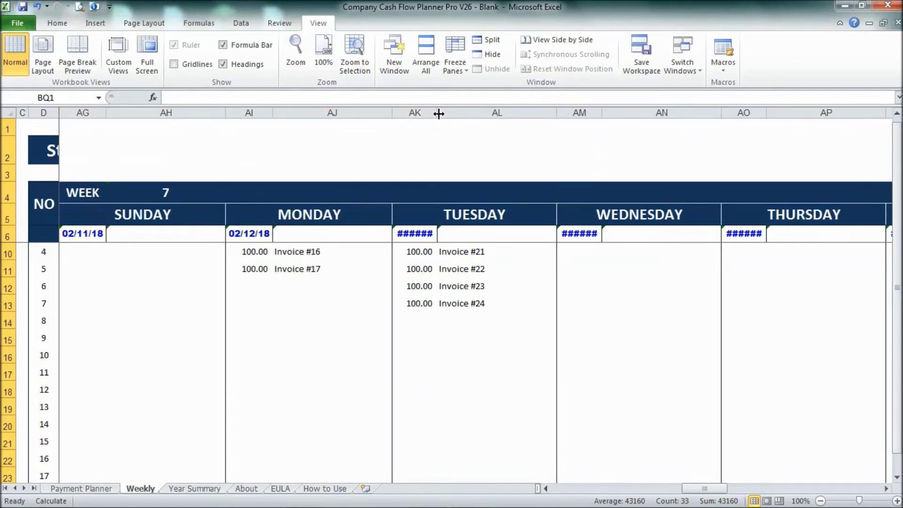
drag(437, 114, 439, 113)
drag(605, 113, 606, 113)
drag(768, 113, 771, 113)
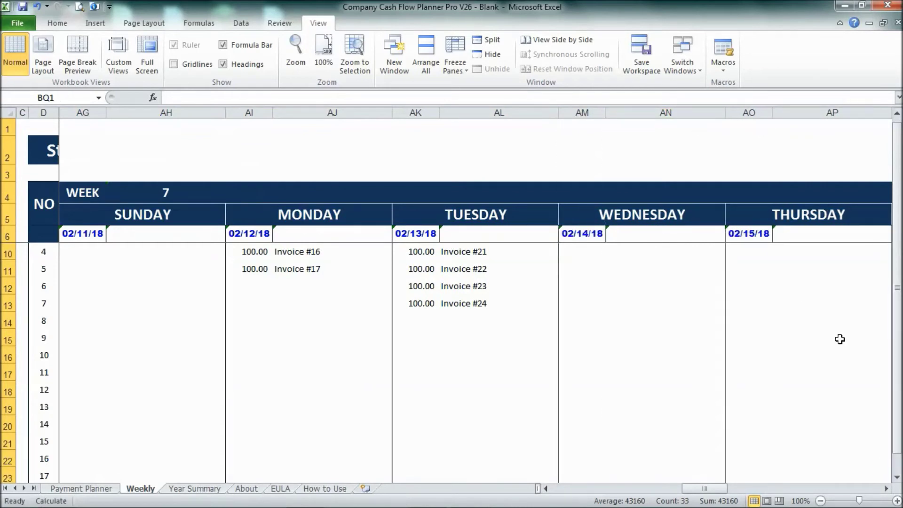
click(819, 488)
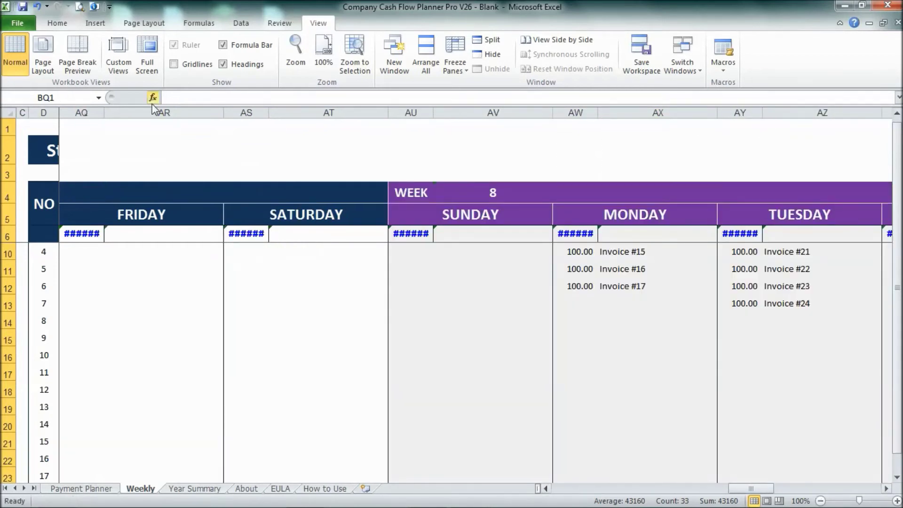
drag(104, 113, 105, 113)
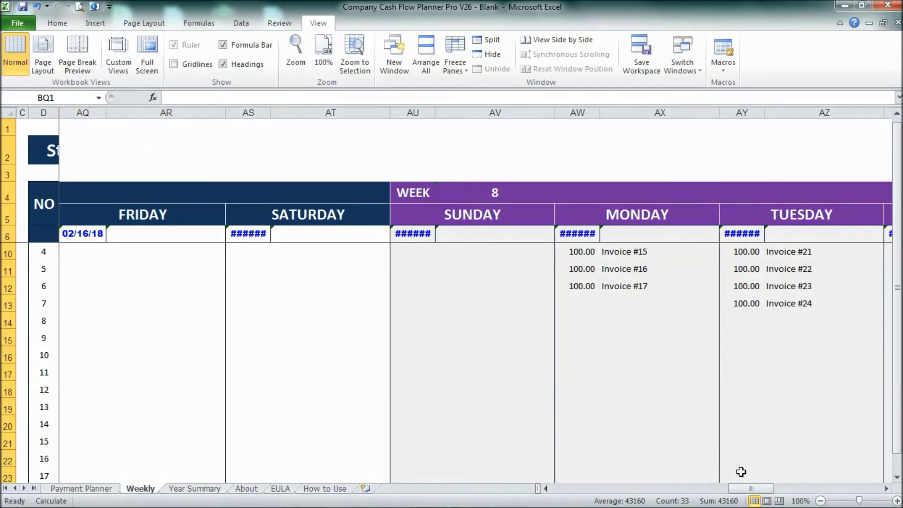
drag(764, 489, 578, 489)
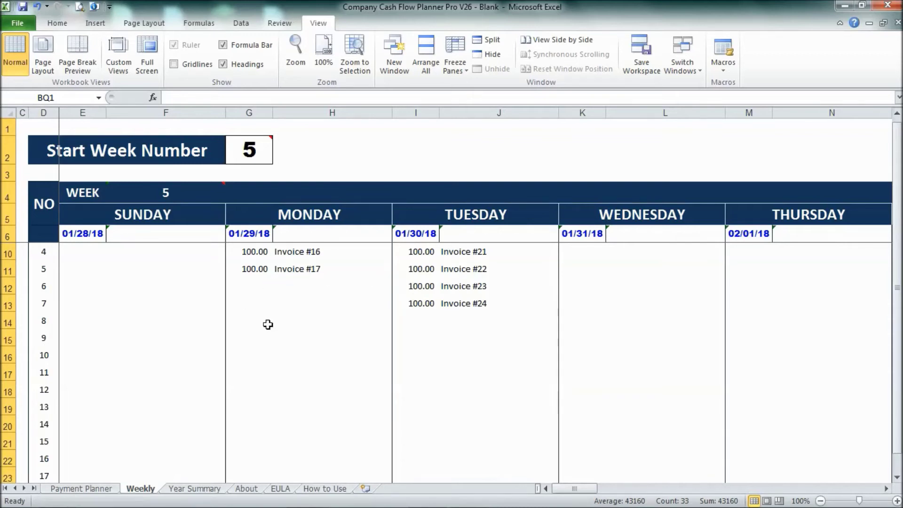
- Examine the Year Summary's monthly and weekly totals, the marked 3 January and 2 February dates, and the holiday and event lists
click(187, 491)
scroll(493, 220, down, 4)
scroll(491, 228, up, 3)
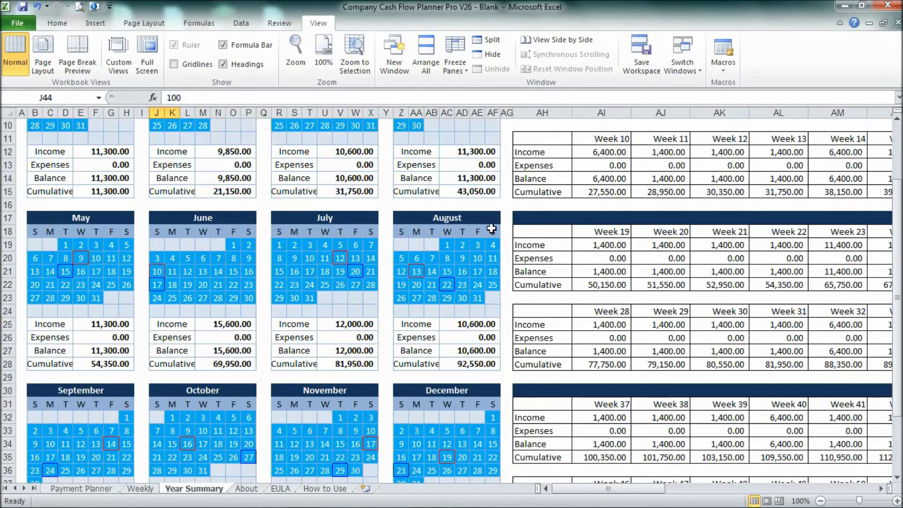
scroll(488, 230, up, 1)
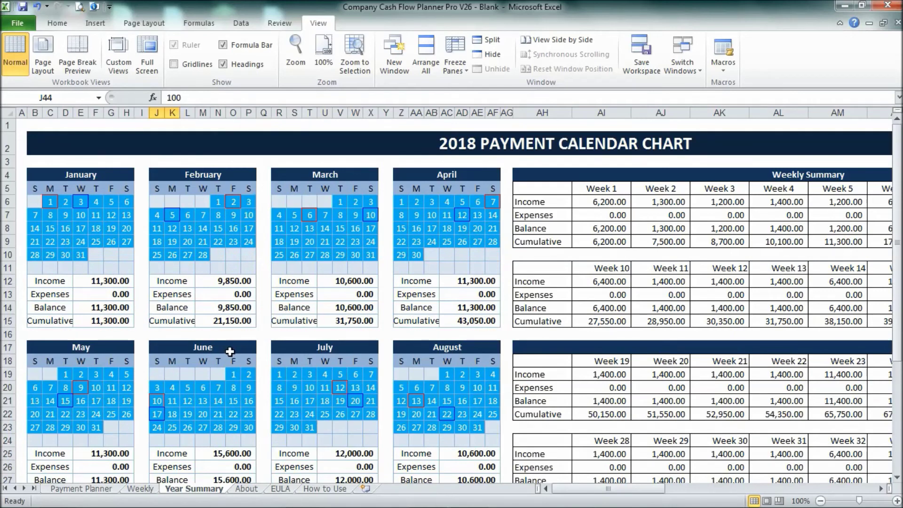
click(79, 200)
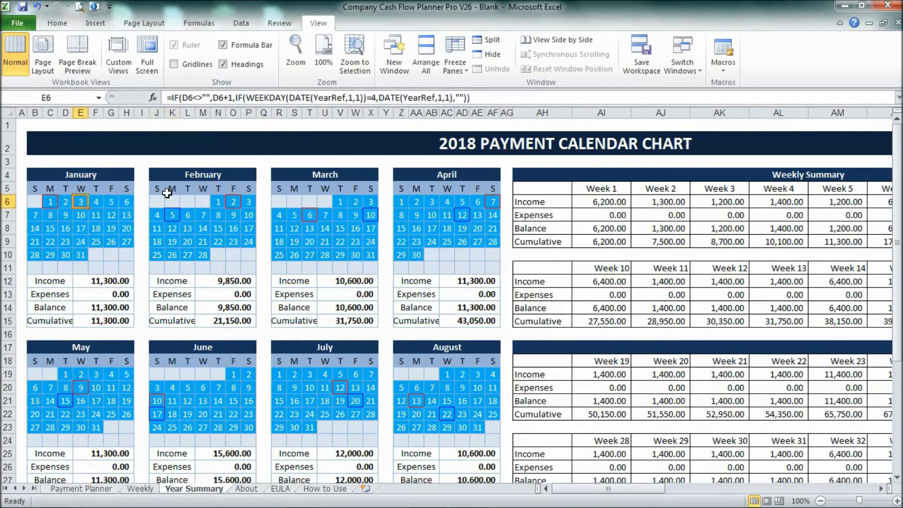
click(235, 203)
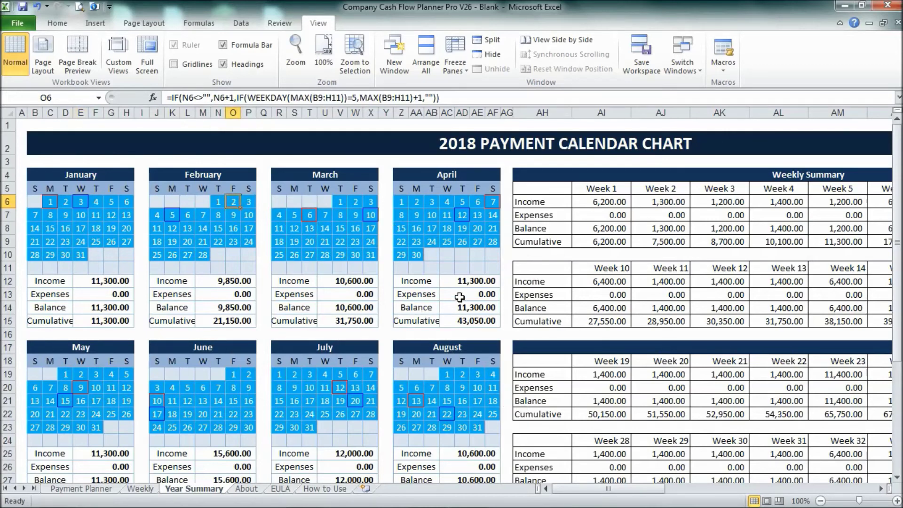
drag(588, 490, 712, 476)
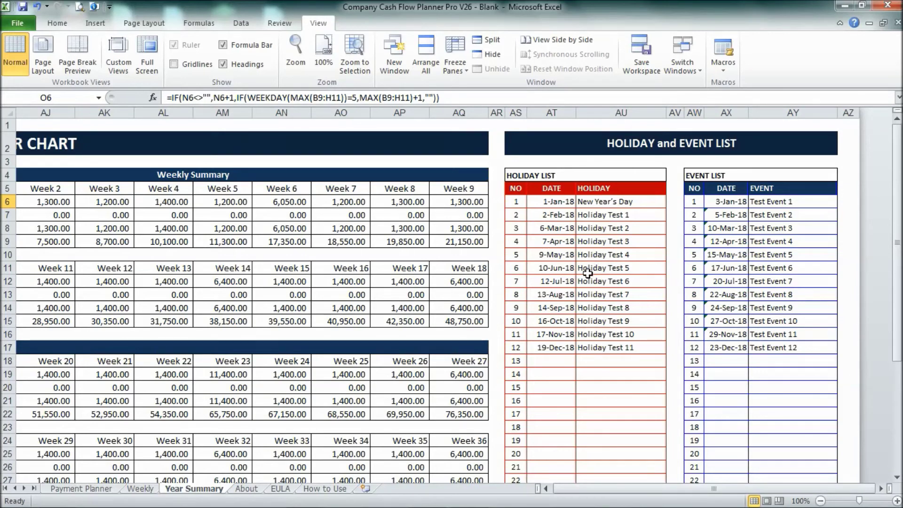
click(576, 491)
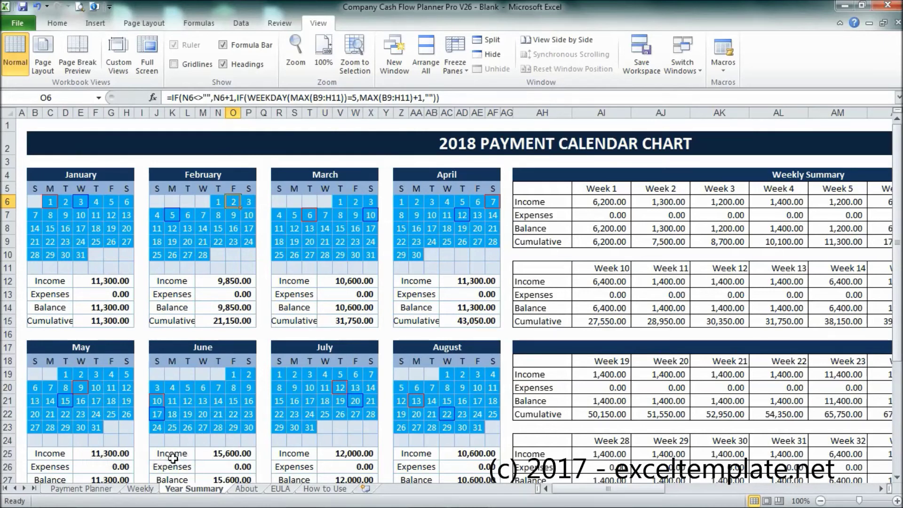
- In the Company Cash Flow Planner Pro V26 - with Samples workbook, copy the monthly expenses Salary to Office Supplies with their dates and amounts (E223:G229)
click(112, 489)
scroll(404, 351, down, 20)
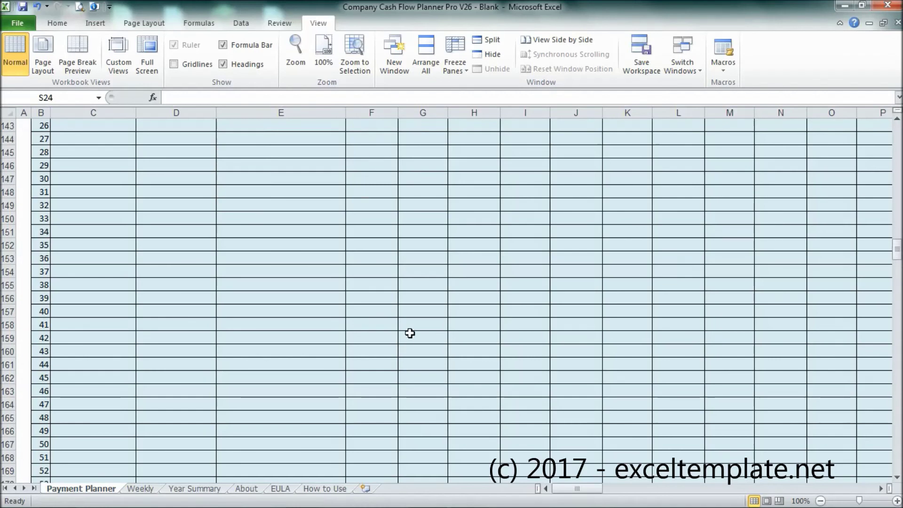
scroll(413, 319, down, 6)
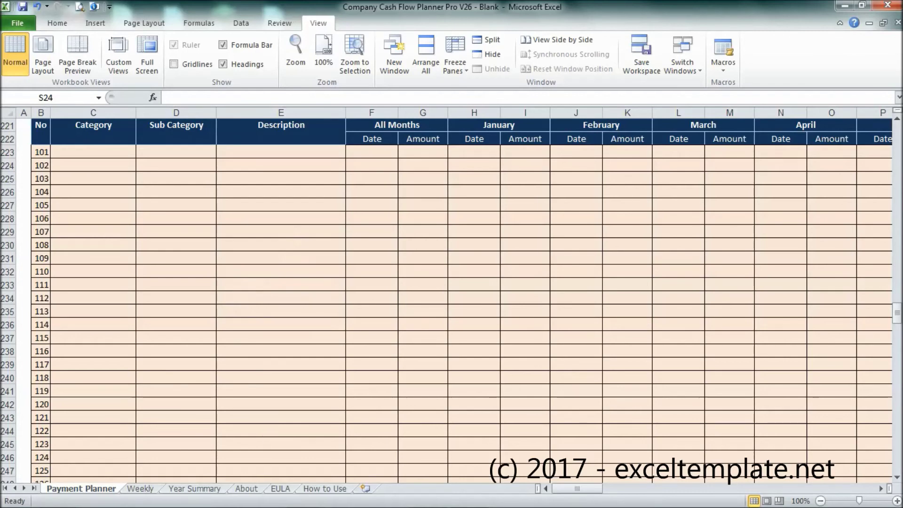
mouse_move(303, 495)
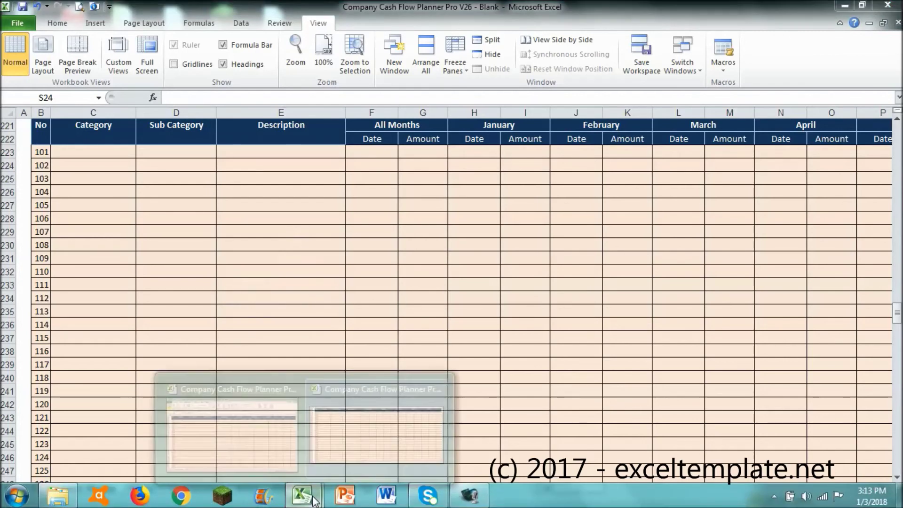
click(279, 413)
scroll(361, 336, down, 7)
scroll(361, 336, down, 20)
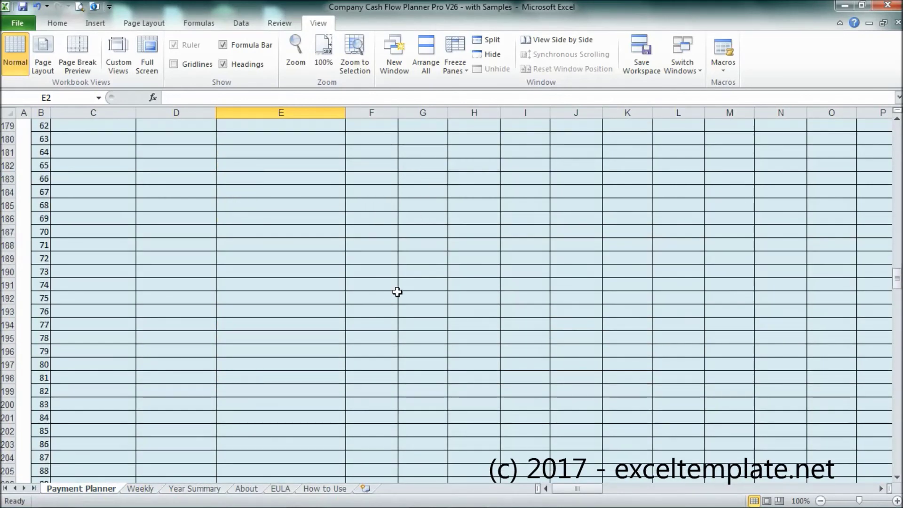
scroll(397, 293, down, 13)
drag(262, 202, 406, 287)
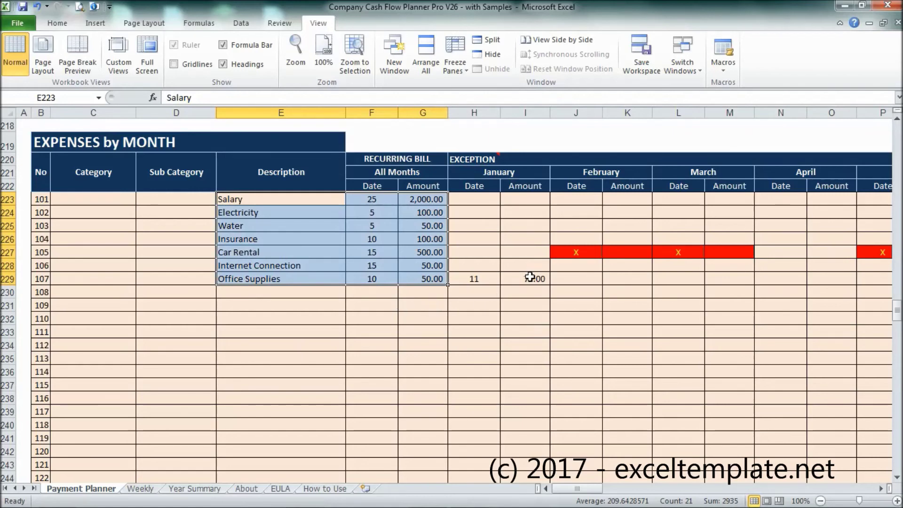
key(ctrl+c)
- View the sample EXPENSES by WEEK entries, and switch to the EXPENSES by MONTH table of the Blank workbook
scroll(408, 306, down, 20)
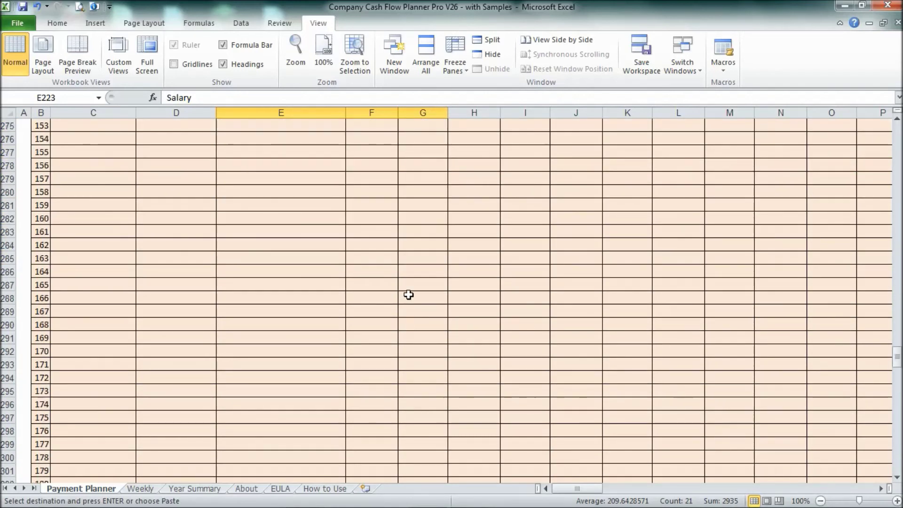
scroll(409, 284, down, 8)
mouse_move(207, 503)
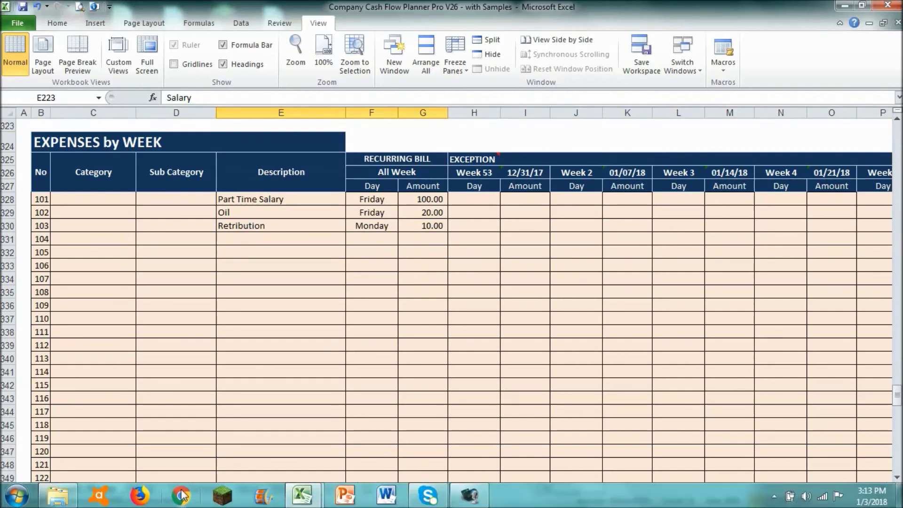
mouse_move(313, 495)
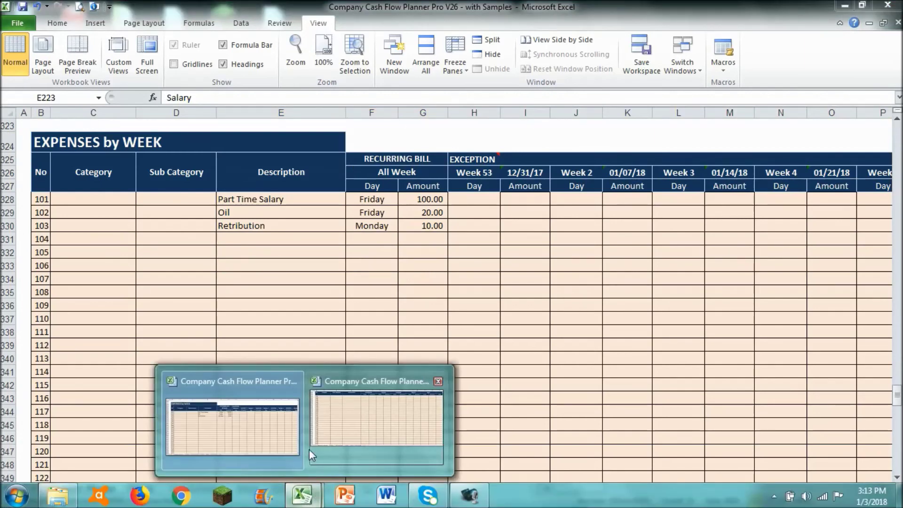
click(350, 422)
scroll(186, 244, up, 4)
- Try to paste the copied monthly expenses as values from the Category cell C223, and undo the paste
click(105, 317)
right_click(105, 317)
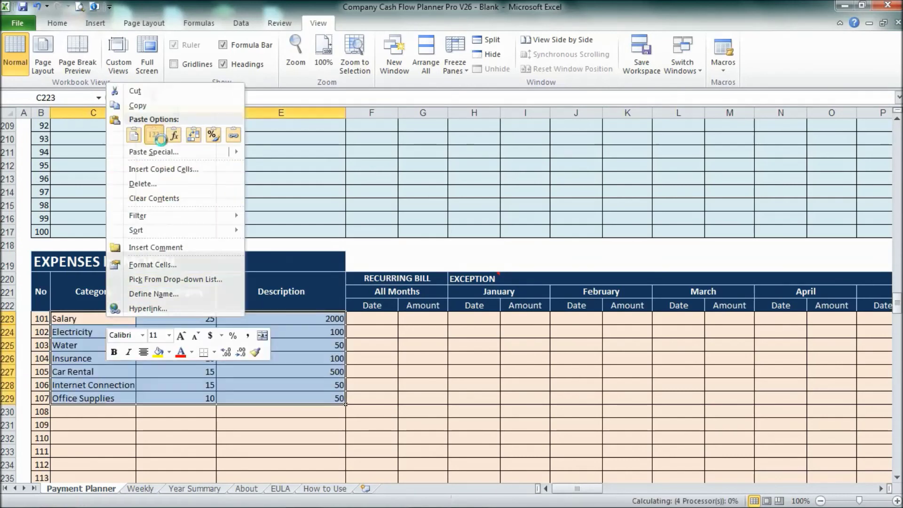
click(163, 134)
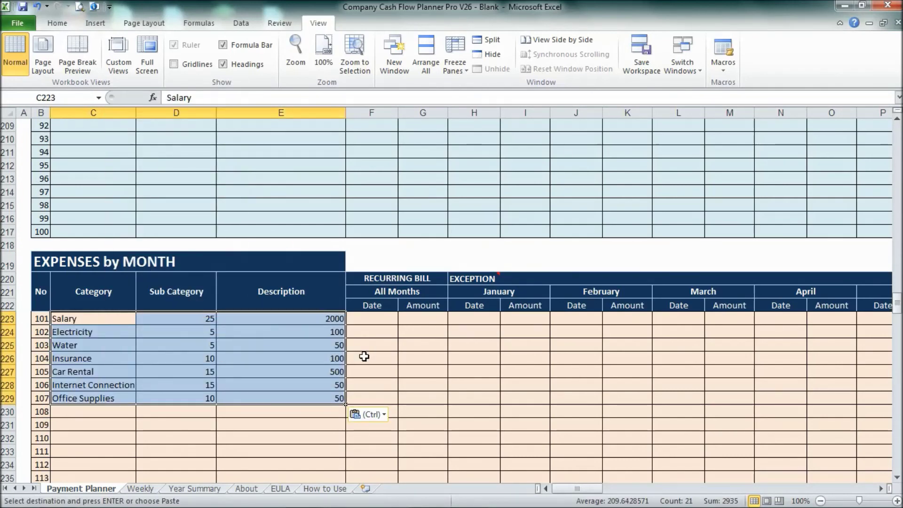
key(ctrl+z)
- Paste the copied monthly expenses into the EXPENSES by MONTH table, starting at the Description cell E223 of entry 101
click(250, 320)
right_click(249, 320)
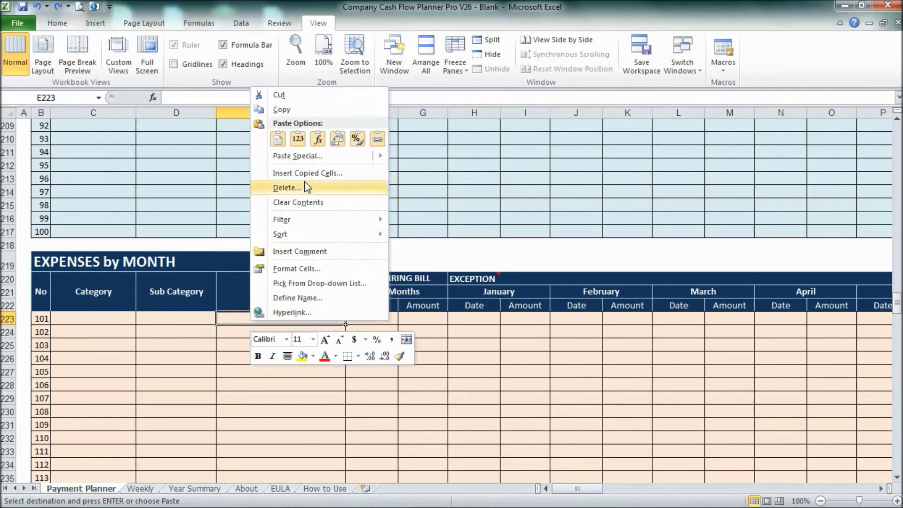
click(259, 156)
click(412, 345)
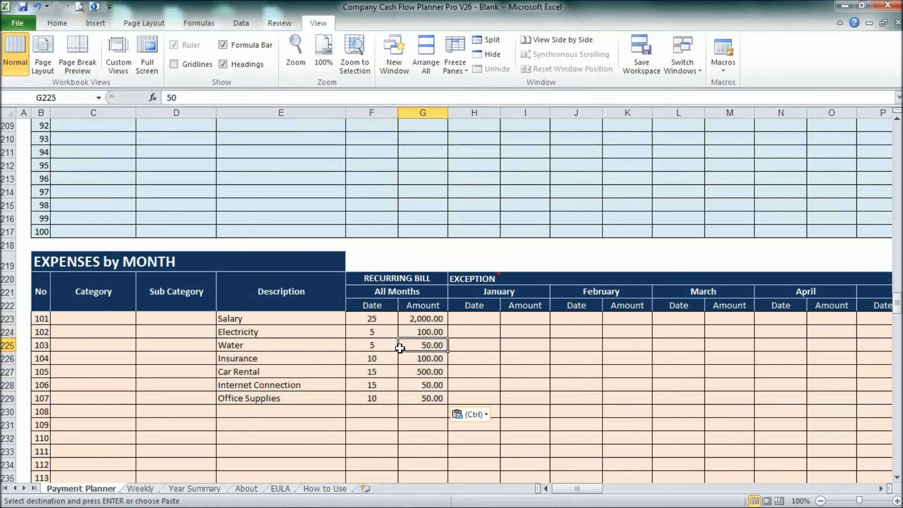
scroll(407, 351, down, 1)
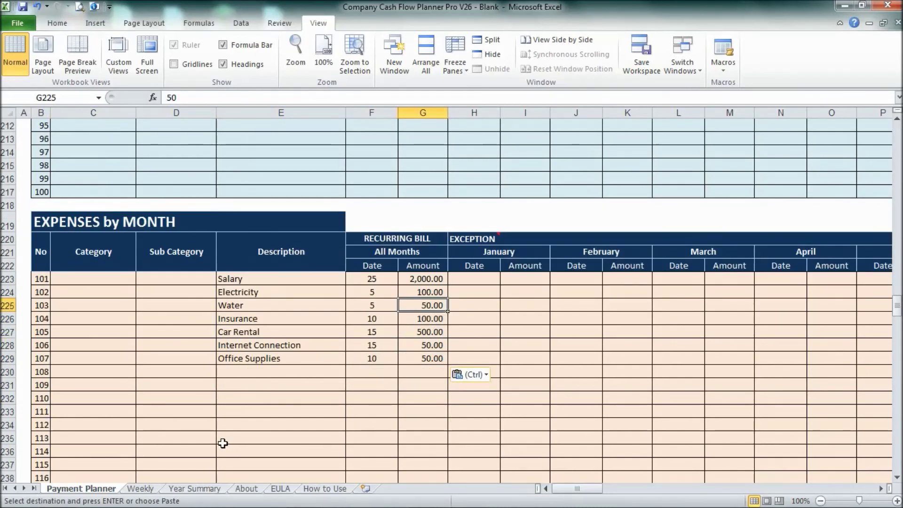
- In the with Samples workbook, copy the weekly expenses Part Time Salary, Oil and Retribution with their days and amounts (E328:G330)
mouse_move(214, 506)
mouse_move(298, 503)
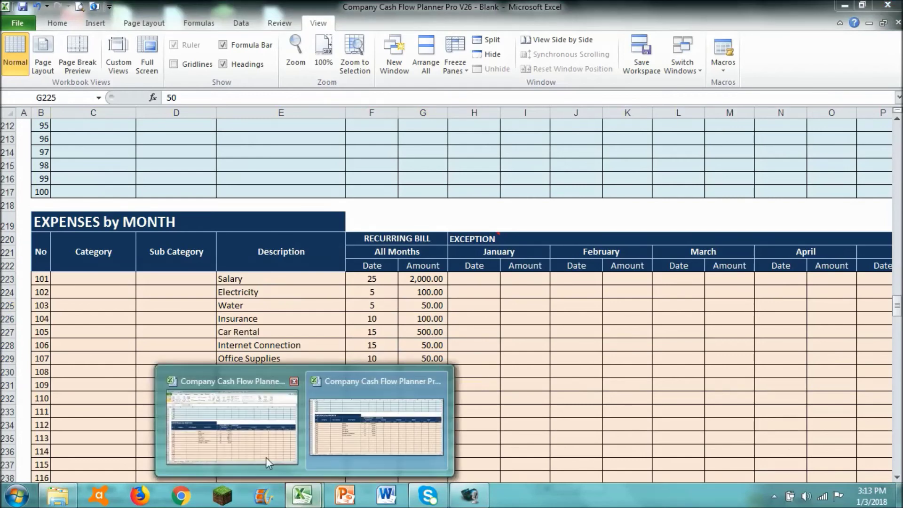
click(323, 376)
drag(284, 202, 421, 227)
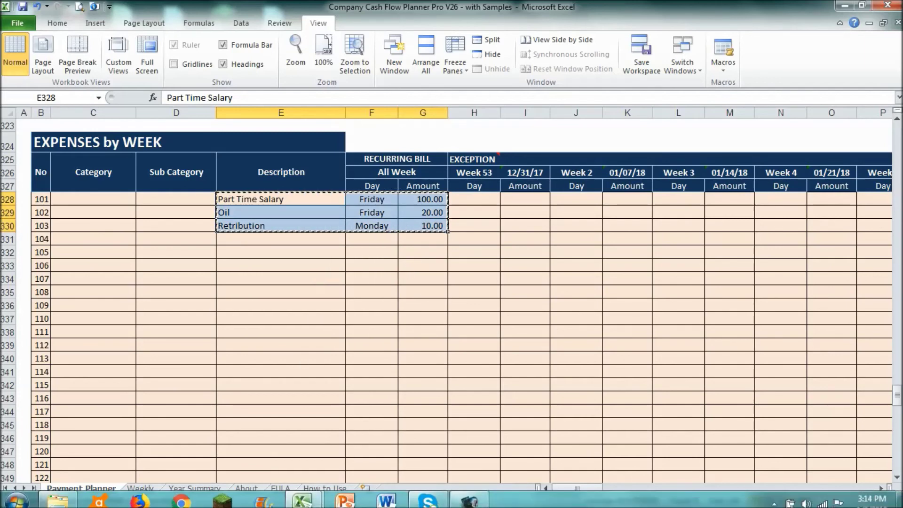
- Paste the copied weekly expenses into the EXPENSES by WEEK table of the Blank workbook, starting at the Description cell E328 of entry 101
click(299, 500)
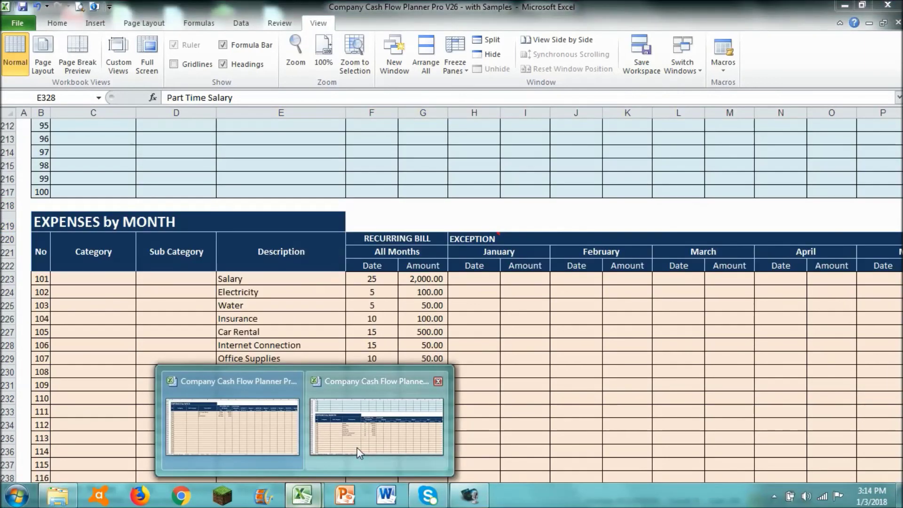
click(359, 450)
scroll(273, 334, down, 20)
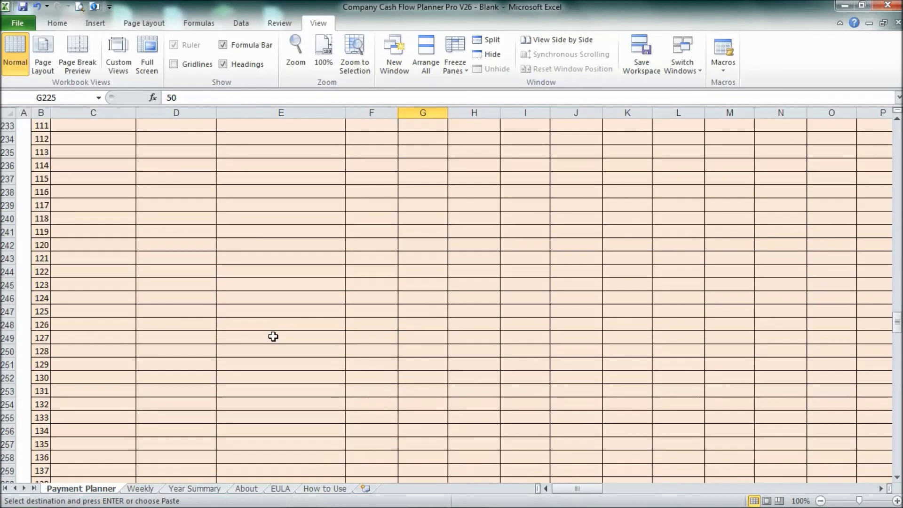
scroll(295, 312, down, 8)
click(281, 278)
right_click(281, 279)
click(327, 95)
click(424, 320)
- In EXPENSES by MONTH, enter x as the January and March exception dates of Office Supplies (H229 and L229)
scroll(432, 314, up, 12)
scroll(433, 314, up, 20)
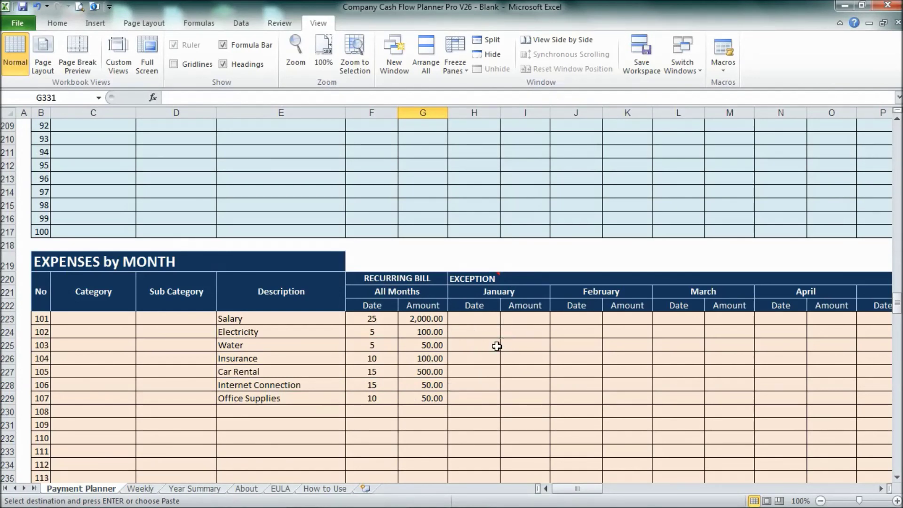
click(478, 371)
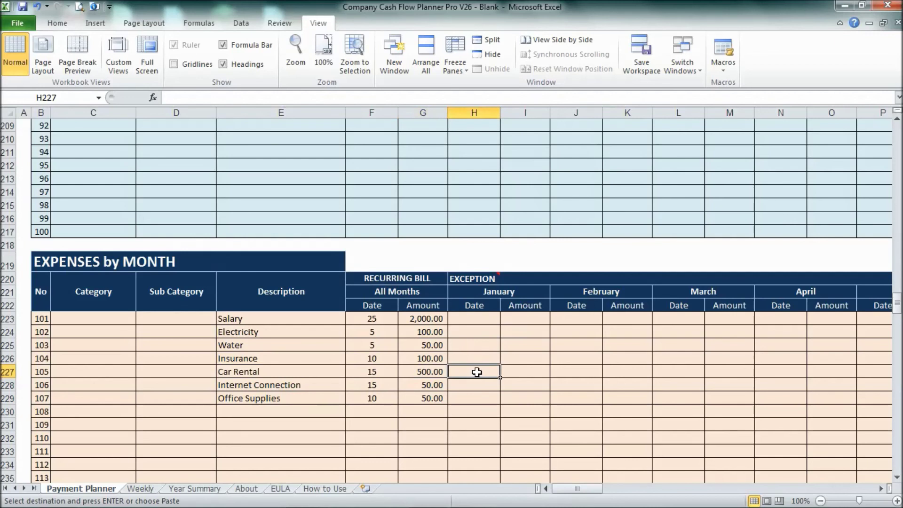
key(Down)
key(Down)
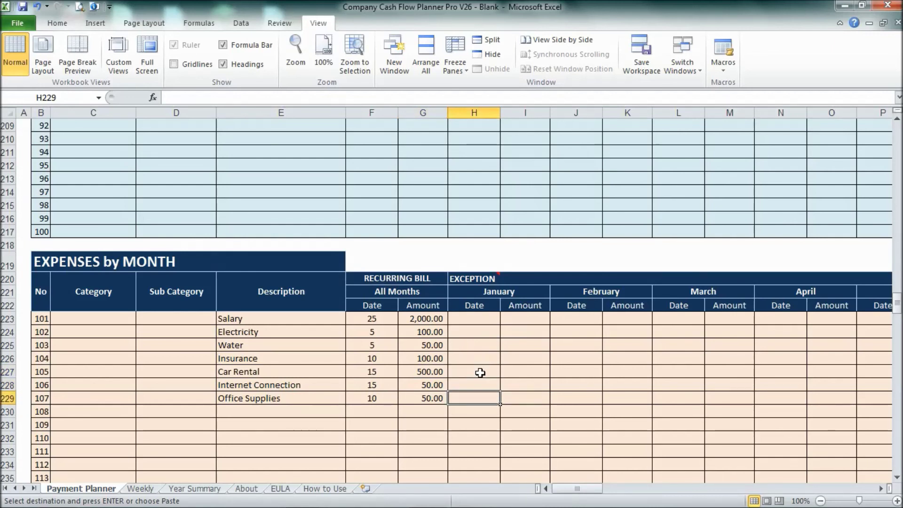
text(x)
key(Return)
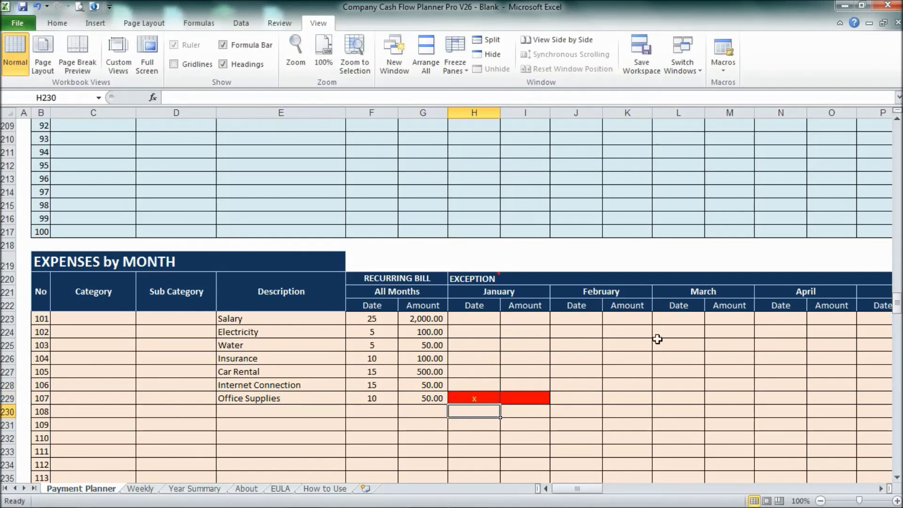
click(680, 397)
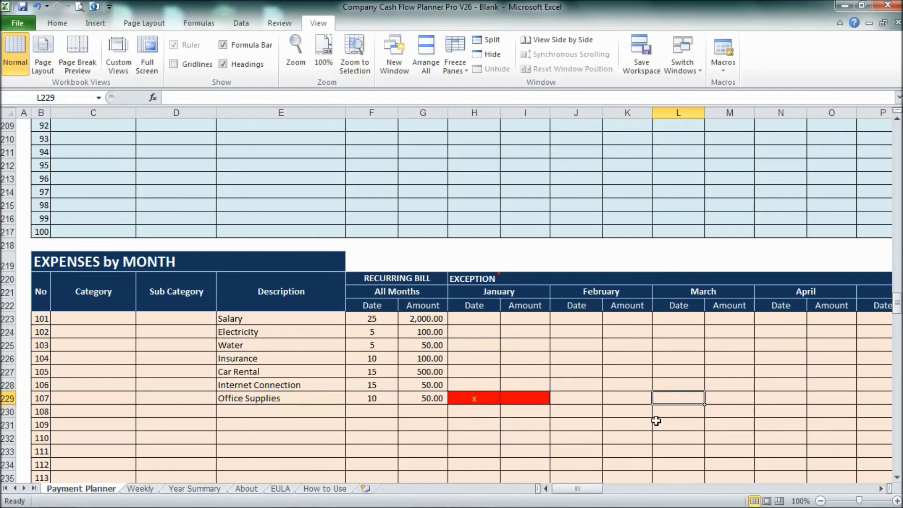
text(x)
click(611, 436)
- In EXPENSES by WEEK, enter x as the Week 53, Week 2 and Week 3 exception days of Oil (H329, J329 and L329)
scroll(543, 424, down, 3)
scroll(542, 414, down, 20)
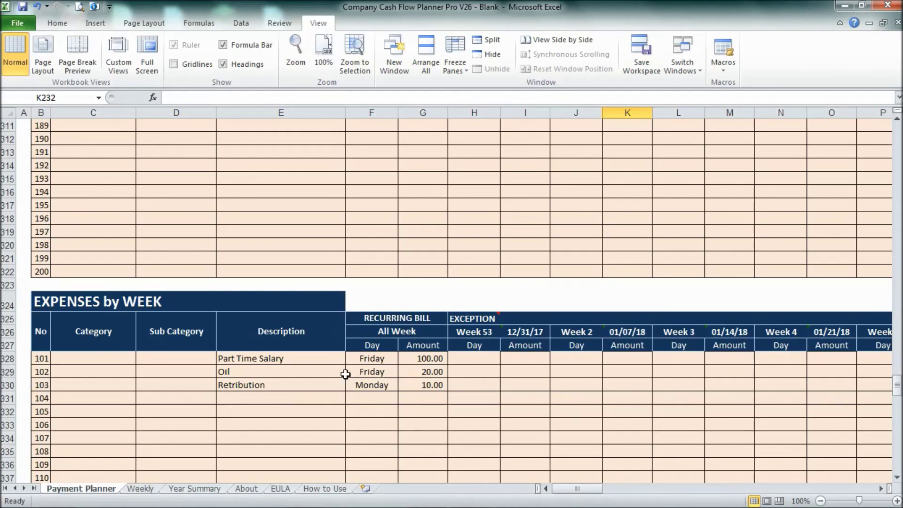
click(471, 369)
text(x)
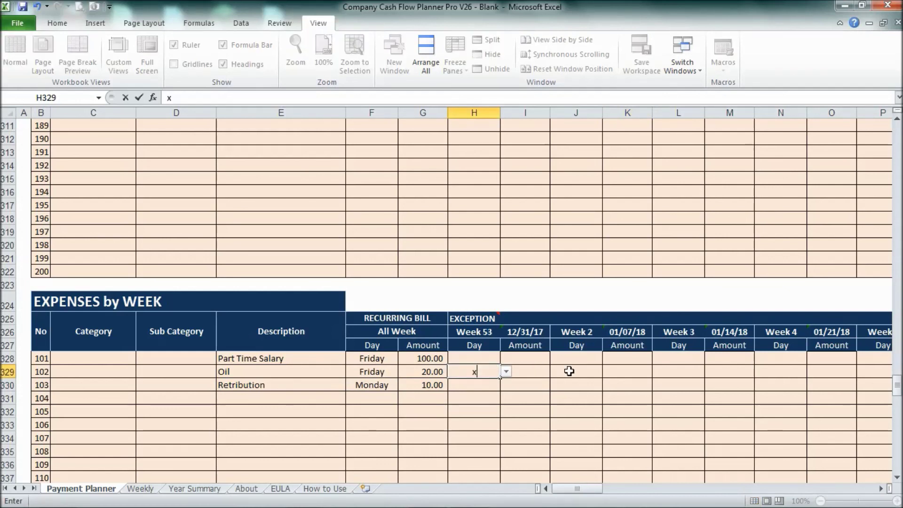
click(573, 369)
text(x)
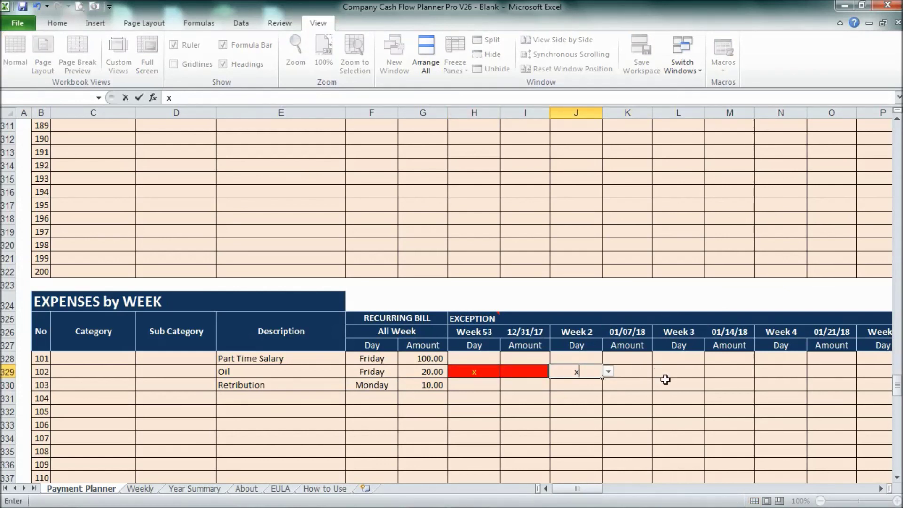
click(627, 385)
click(689, 369)
text(x)
click(675, 407)
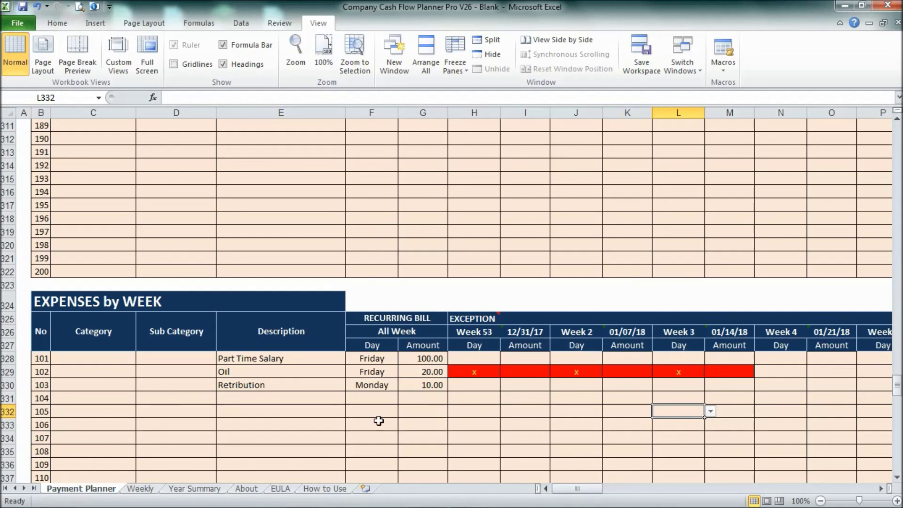
- Examine January's Income, Expenses, Balance and Cumulative totals in the Year Summary sheet
click(184, 488)
scroll(297, 424, down, 5)
scroll(298, 427, up, 5)
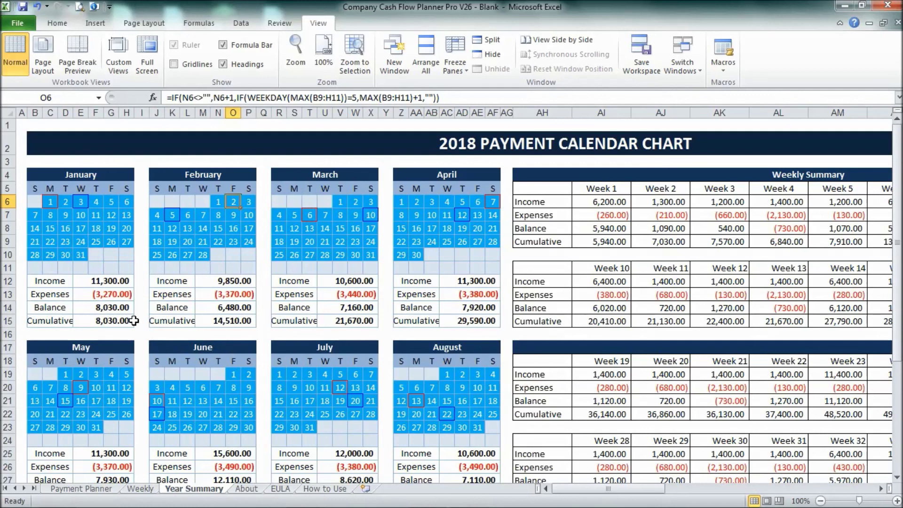
click(111, 282)
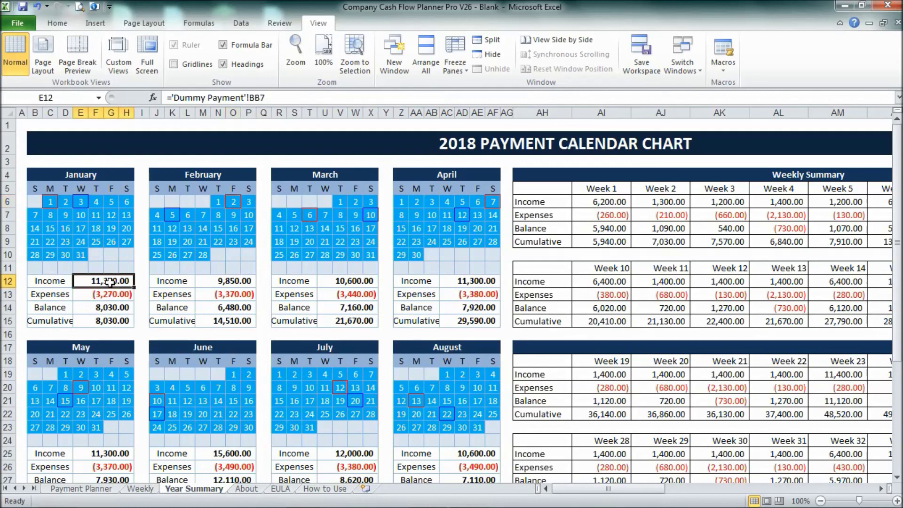
click(122, 293)
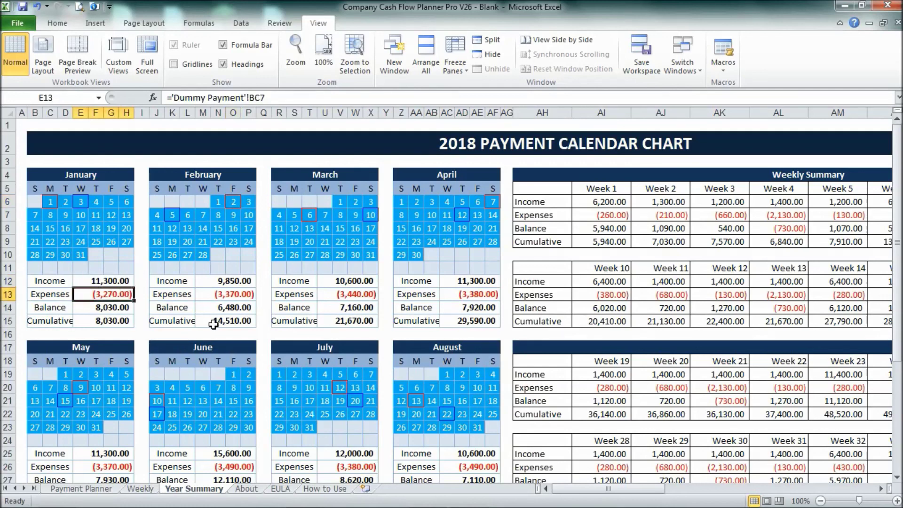
click(117, 307)
click(124, 320)
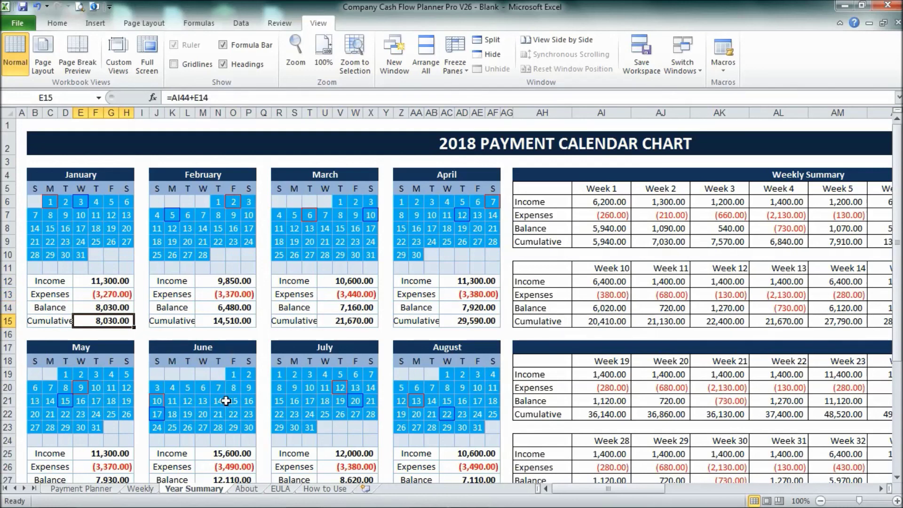
- View the entries in the Weekly sheet and select the Start Week Number cell G2
click(140, 489)
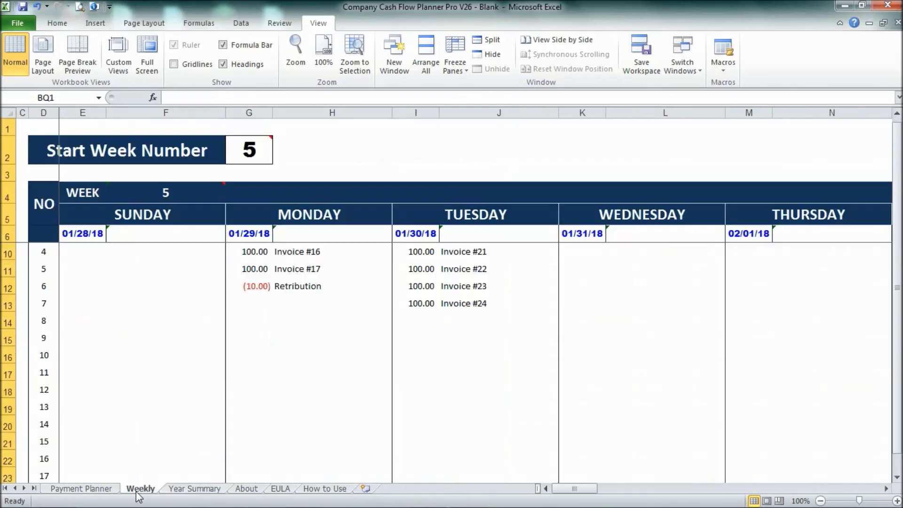
scroll(431, 326, down, 4)
scroll(447, 345, up, 5)
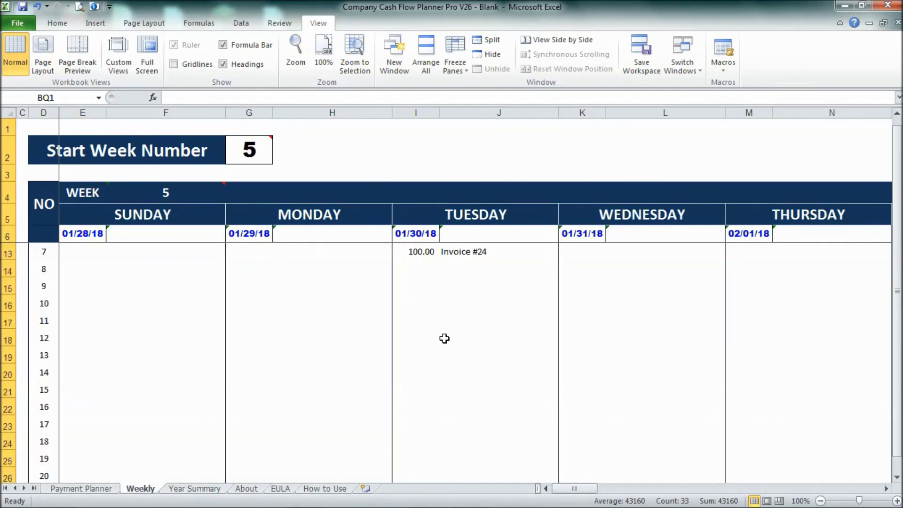
click(250, 157)
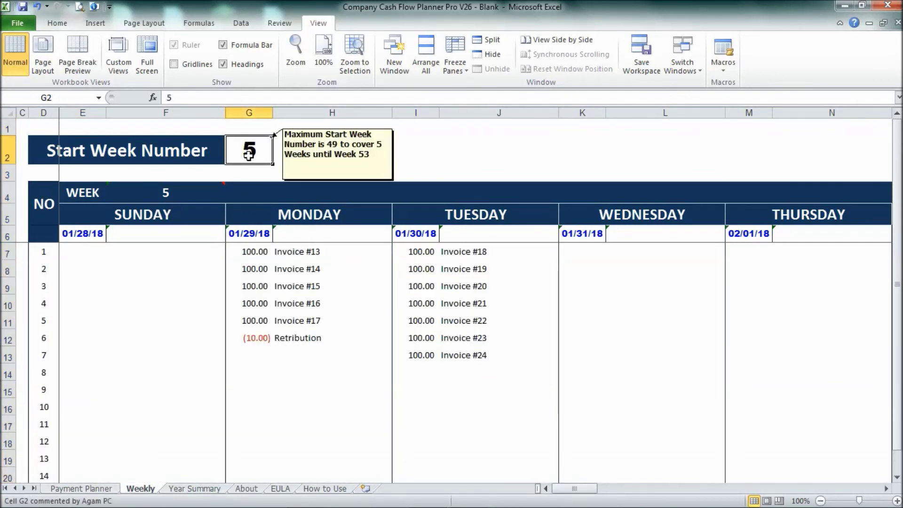